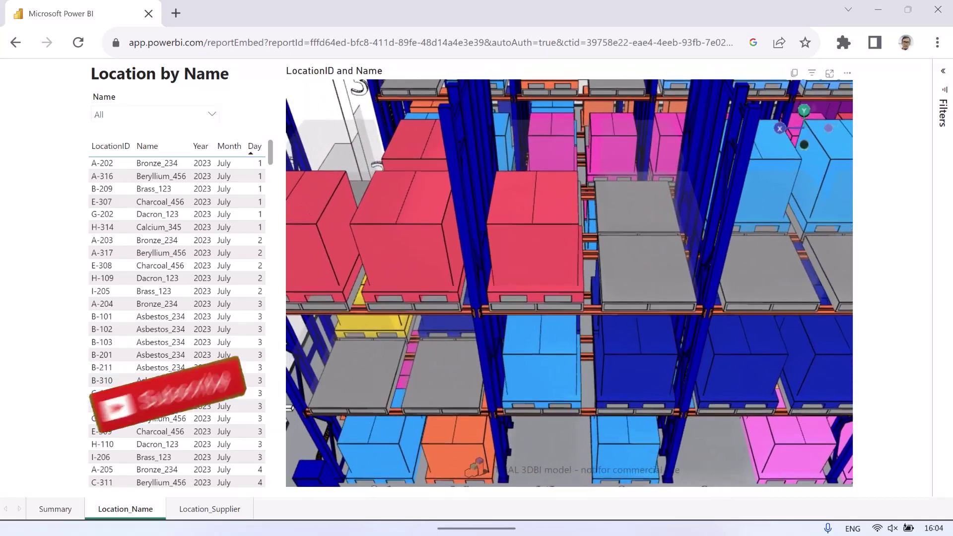
Step: Examine the warehouse model from several sides, including racks A to I, the aisles and the surrounding walls
mouse_move(562, 235)
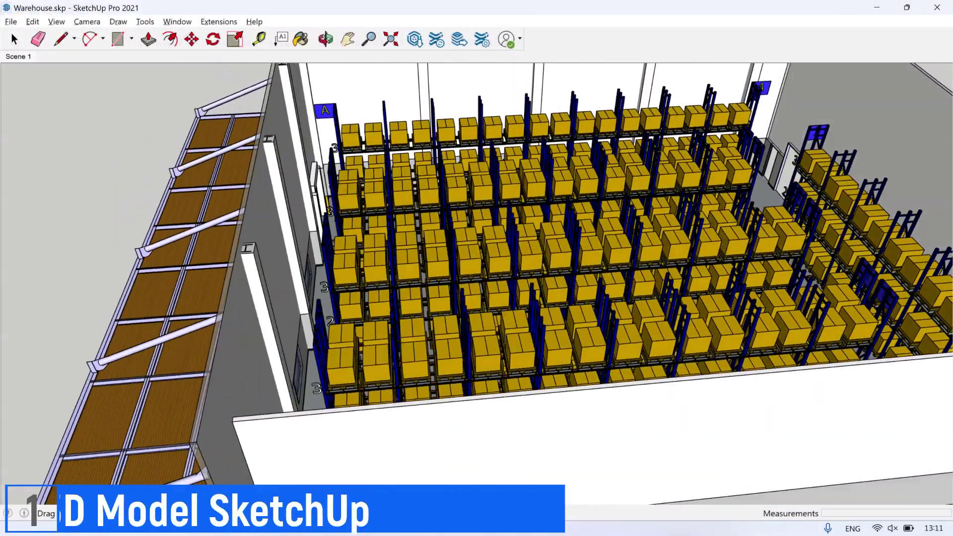
middle_drag(477, 284, 460, 284)
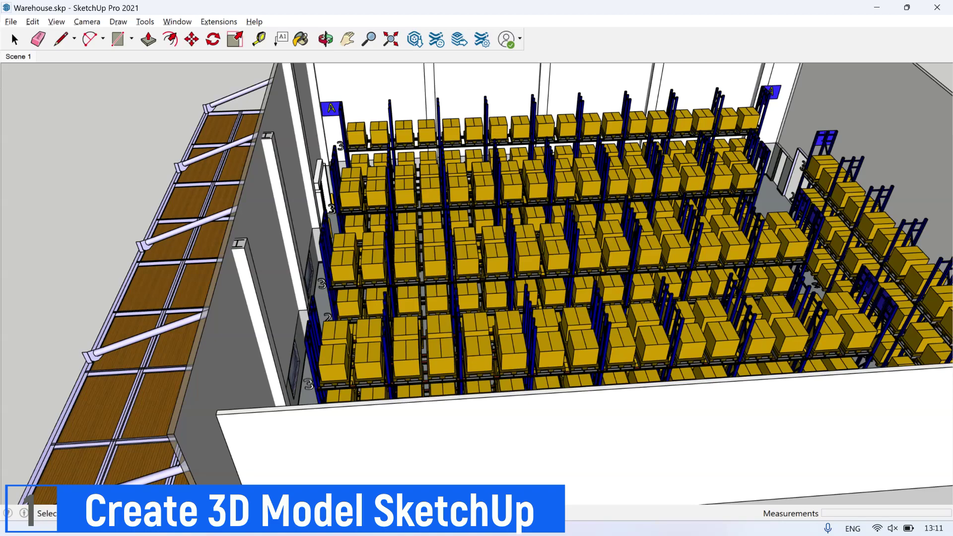
middle_drag(398, 164, 366, 144)
scroll(355, 128, up, 4)
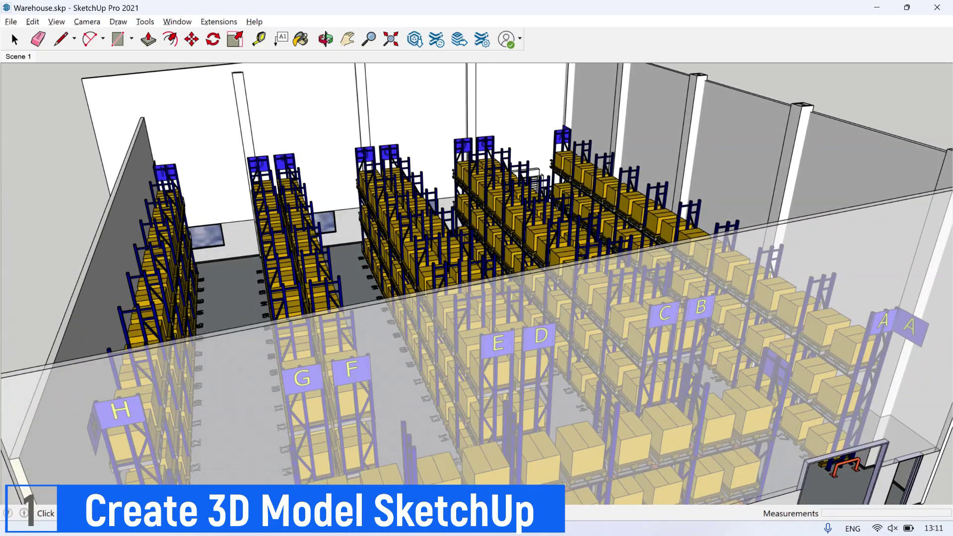
middle_drag(586, 308, 332, 277)
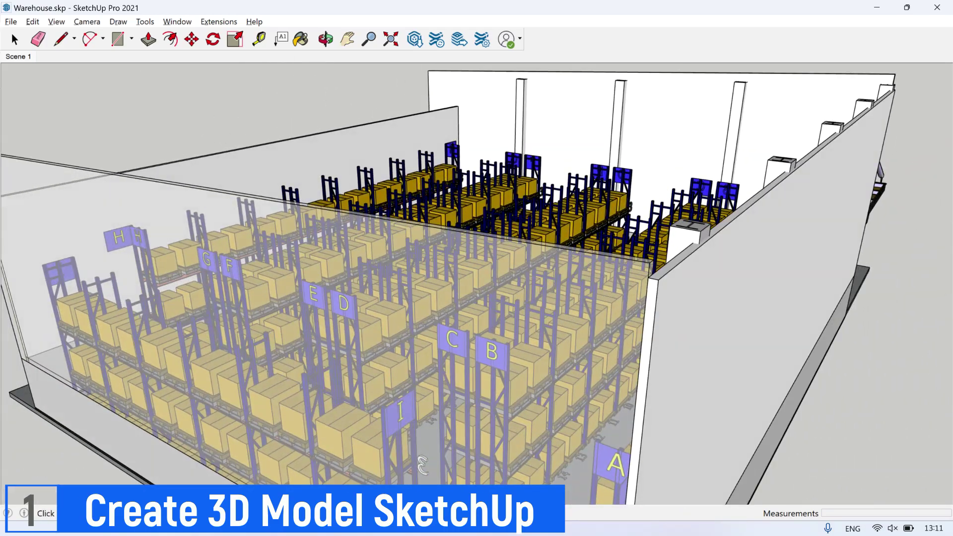
middle_drag(476, 288, 641, 325)
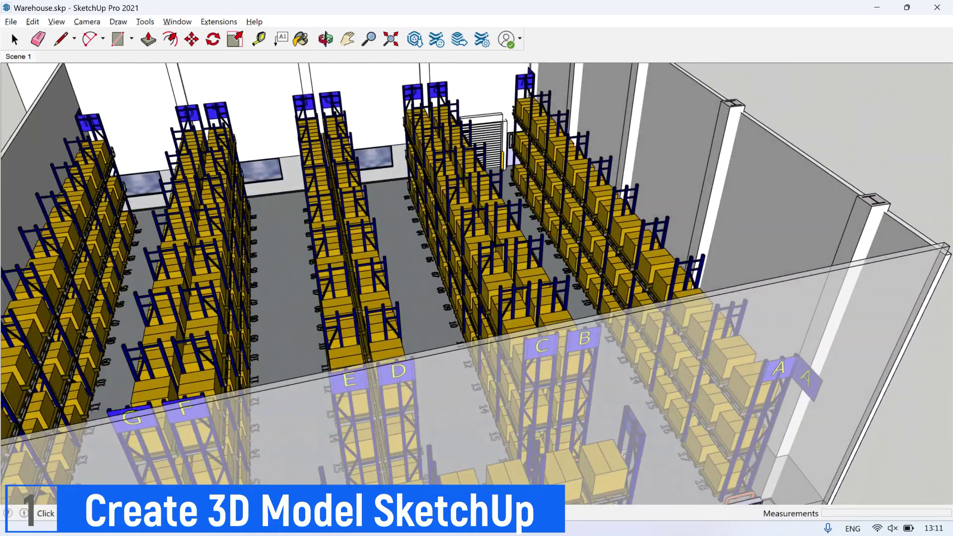
scroll(641, 325, down, 2)
middle_drag(397, 308, 333, 321)
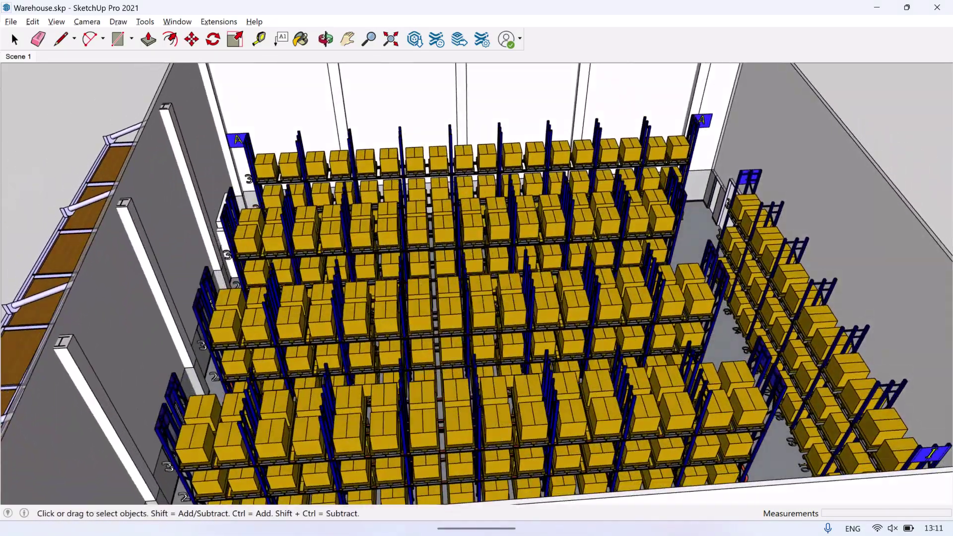
Step: Show the entity info of the level 1 box at position 01 in rack A and highlight its instance name
scroll(241, 137, up, 5)
middle_drag(323, 174, 278, 197)
scroll(278, 197, up, 2)
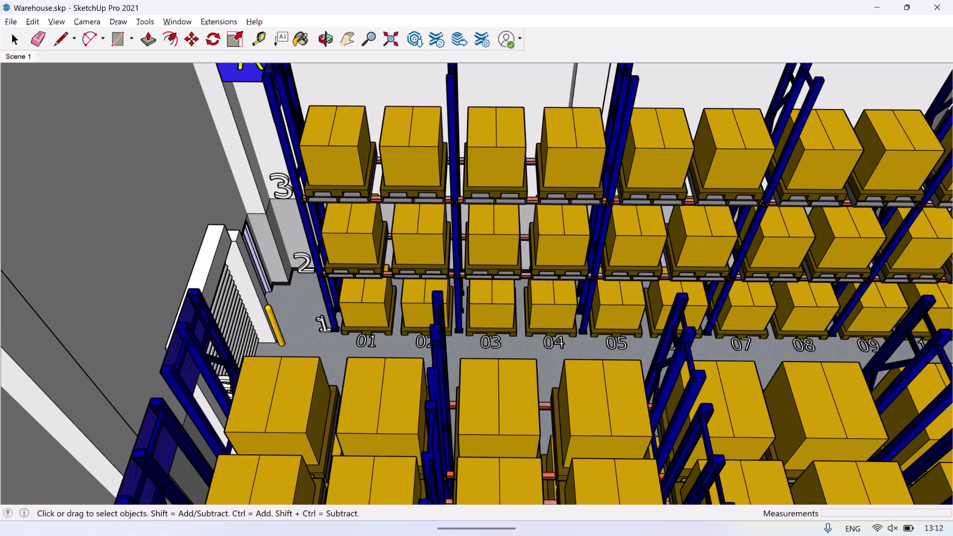
click(365, 316)
right_click(360, 305)
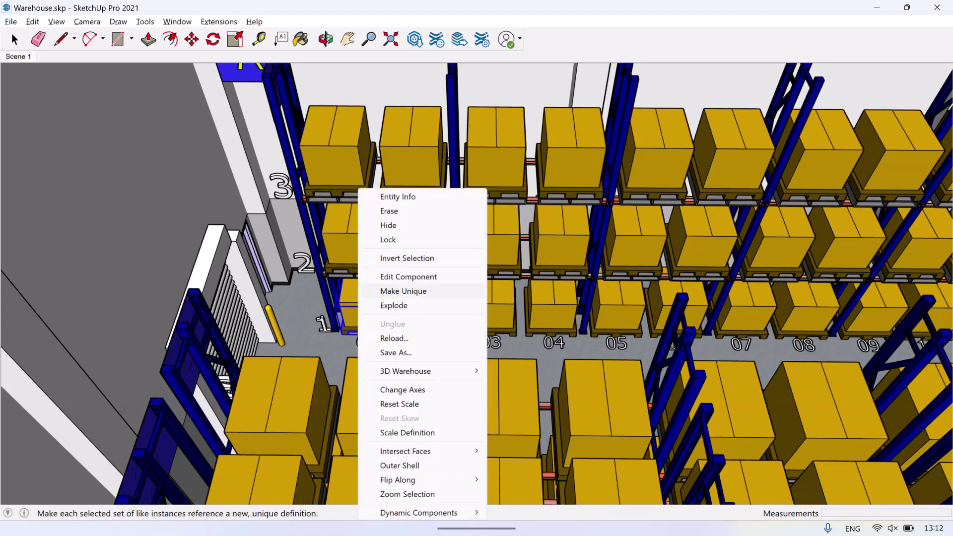
click(397, 196)
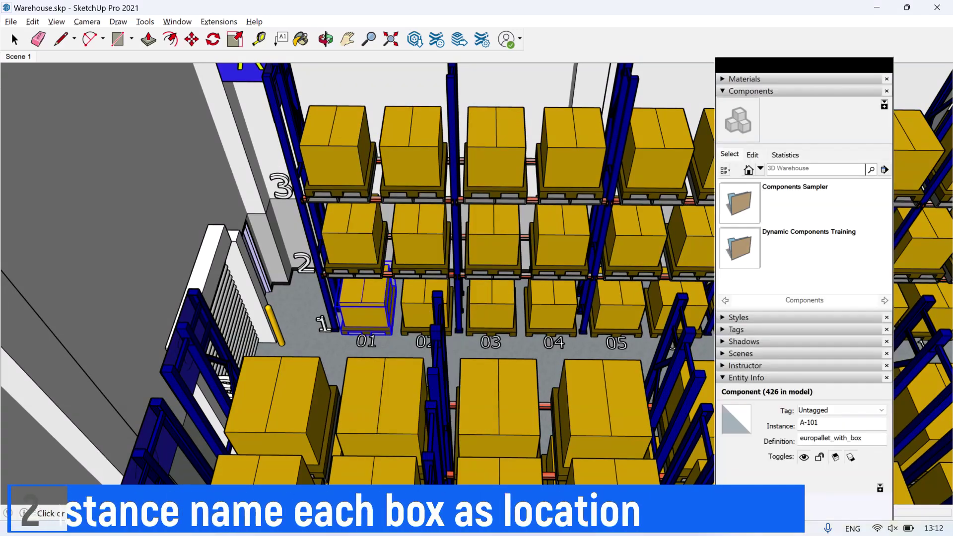
click(824, 423)
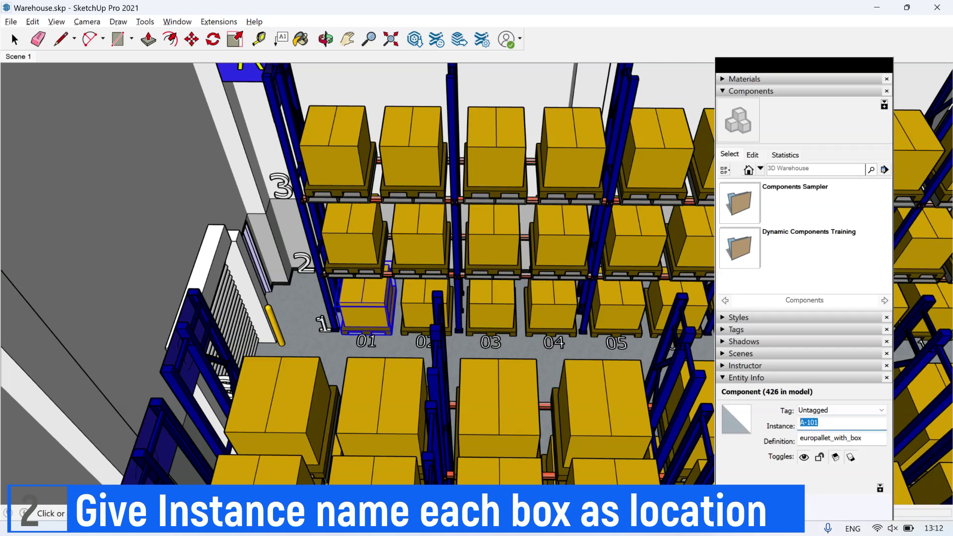
Step: Check the instance names of the upper boxes at position 01 and the lower two boxes at position 02 in rack A, then clear the selection
click(352, 248)
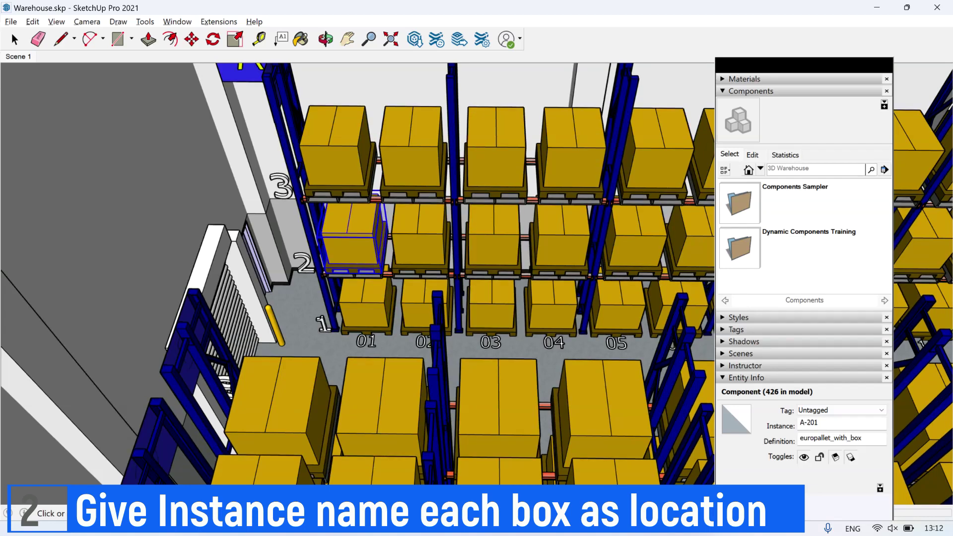
click(334, 163)
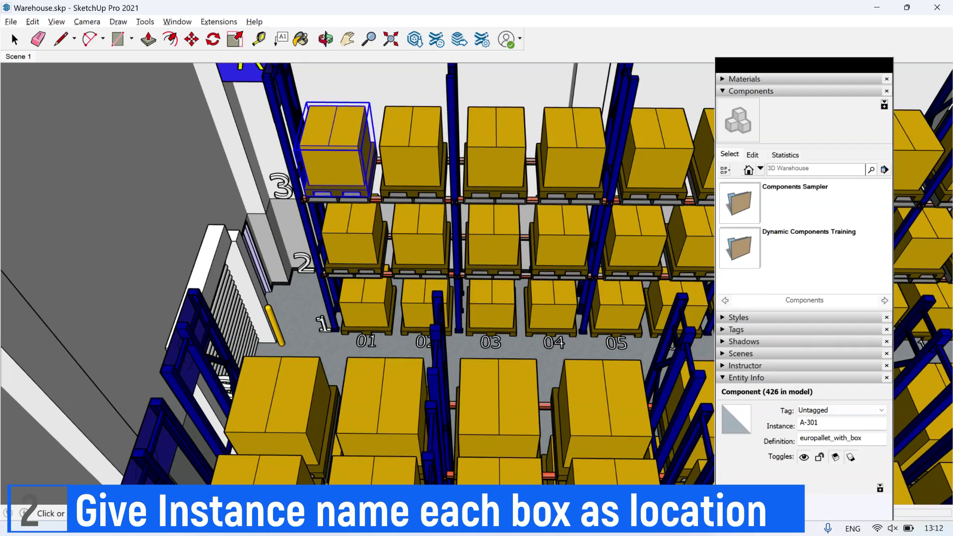
click(418, 316)
click(418, 244)
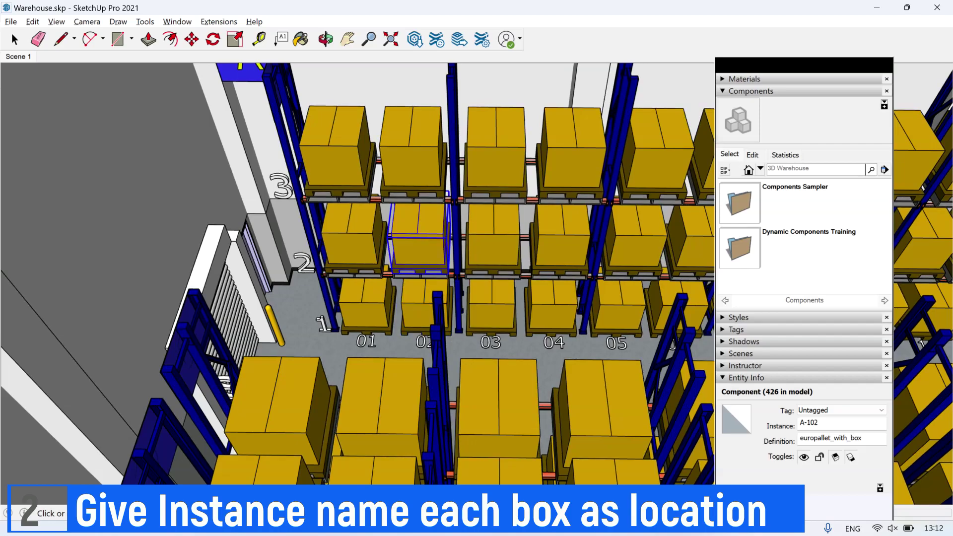
key(ctrl+t)
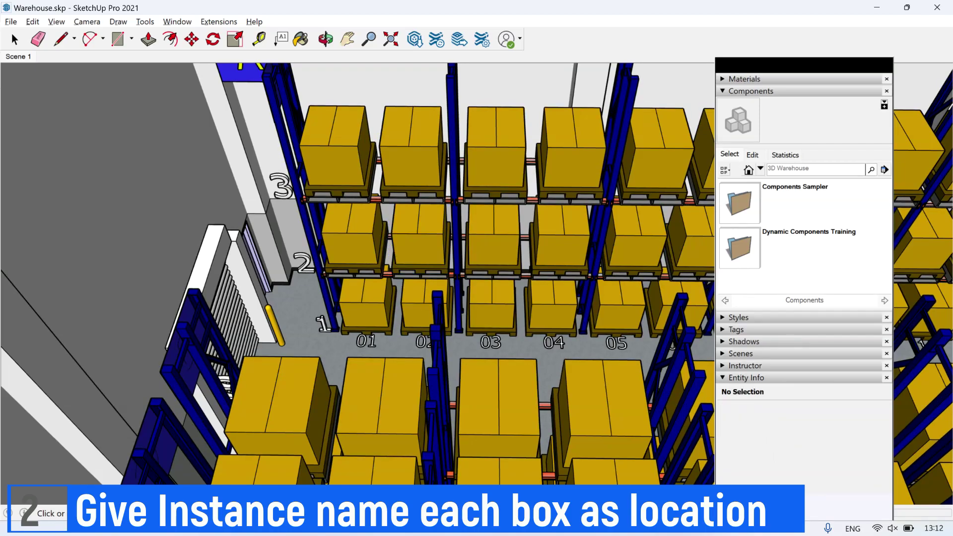
Step: Check the instance names of the boxes on levels 1, 2 and 3 at position 01 in rack B
middle_drag(377, 278, 571, 305)
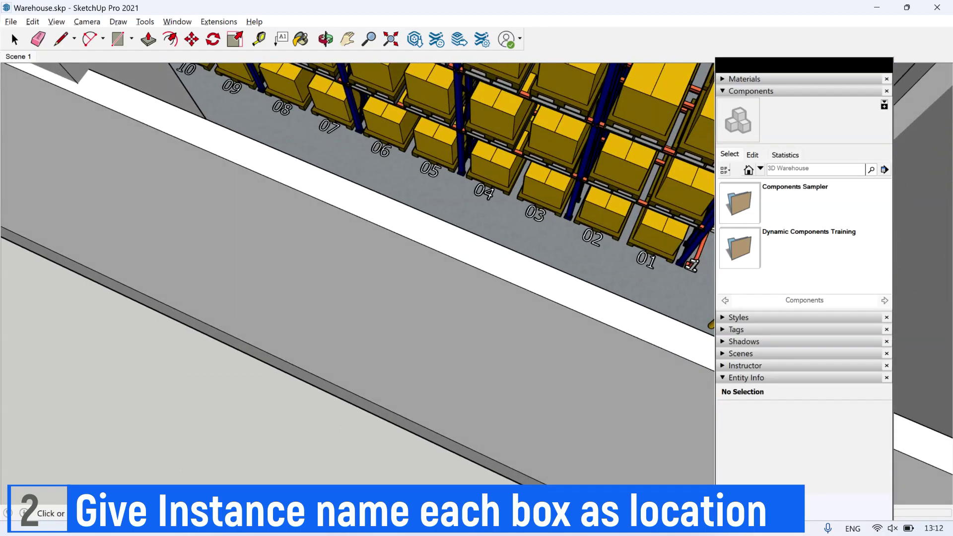
click(348, 39)
drag(397, 218, 334, 381)
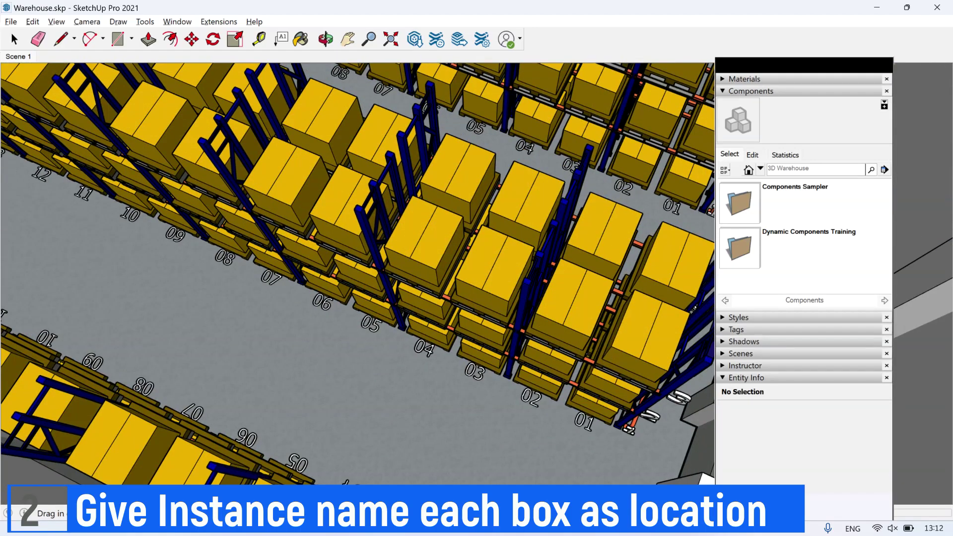
scroll(446, 278, down, 2)
middle_drag(357, 307, 433, 243)
click(15, 39)
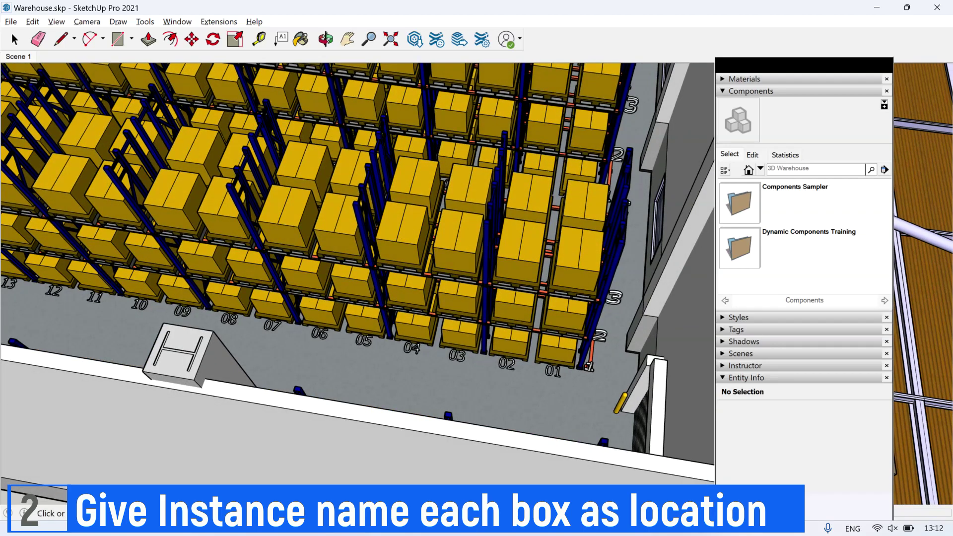
click(557, 353)
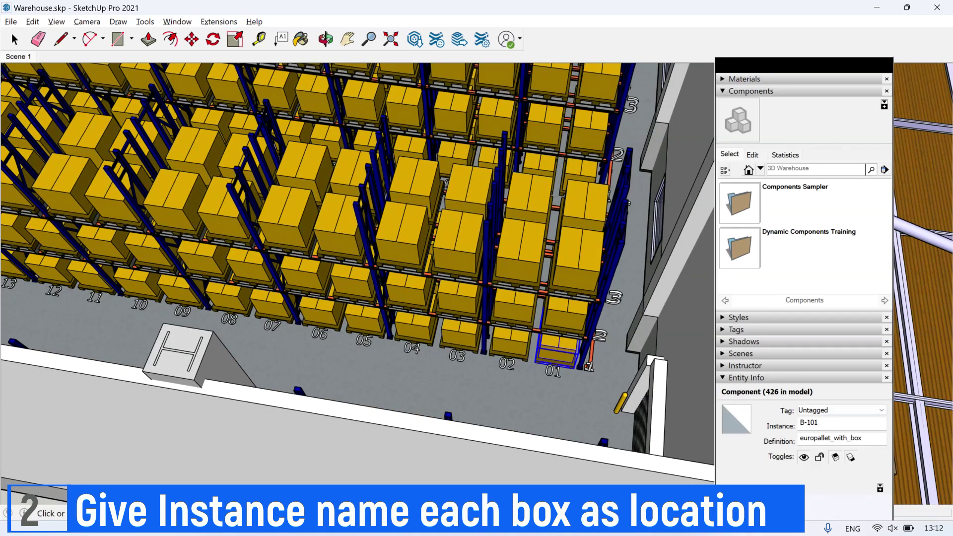
click(566, 316)
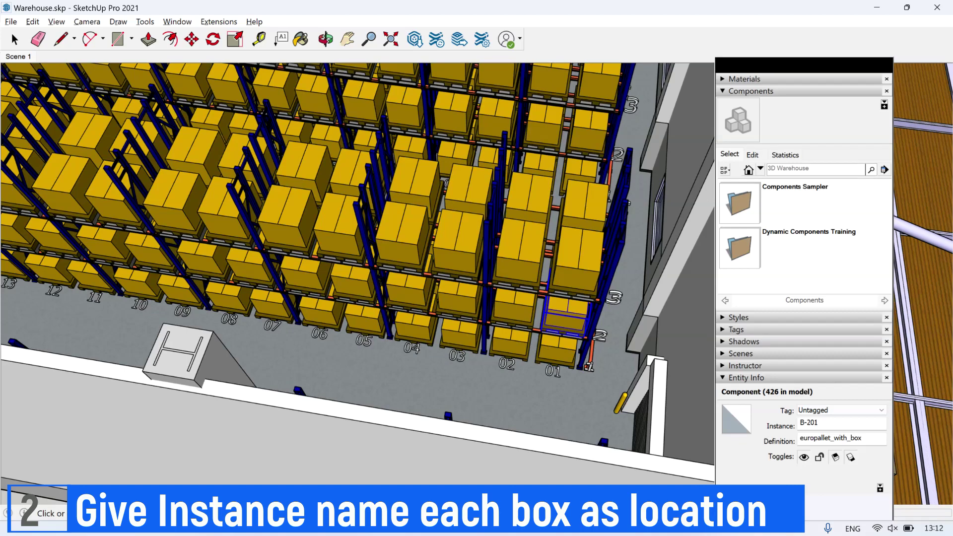
click(580, 259)
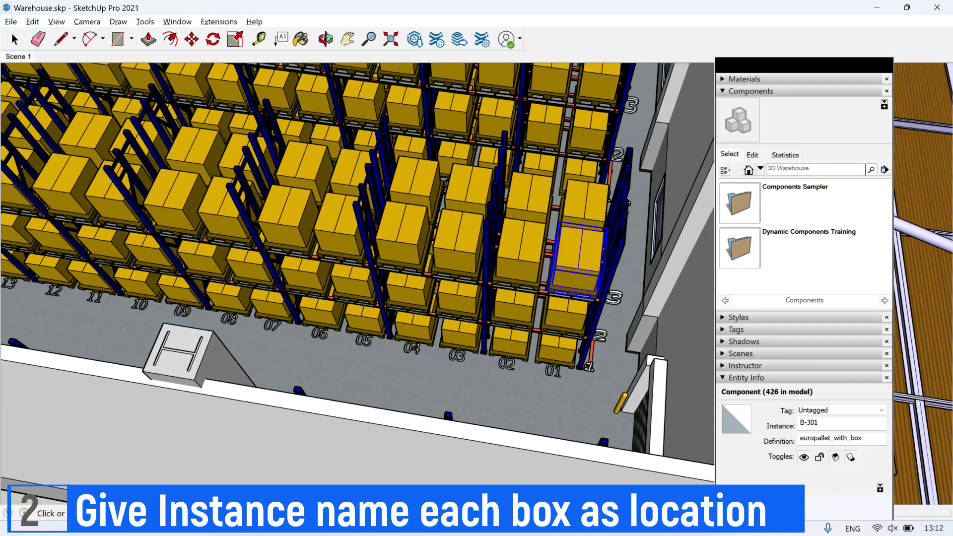
middle_drag(580, 268, 308, 273)
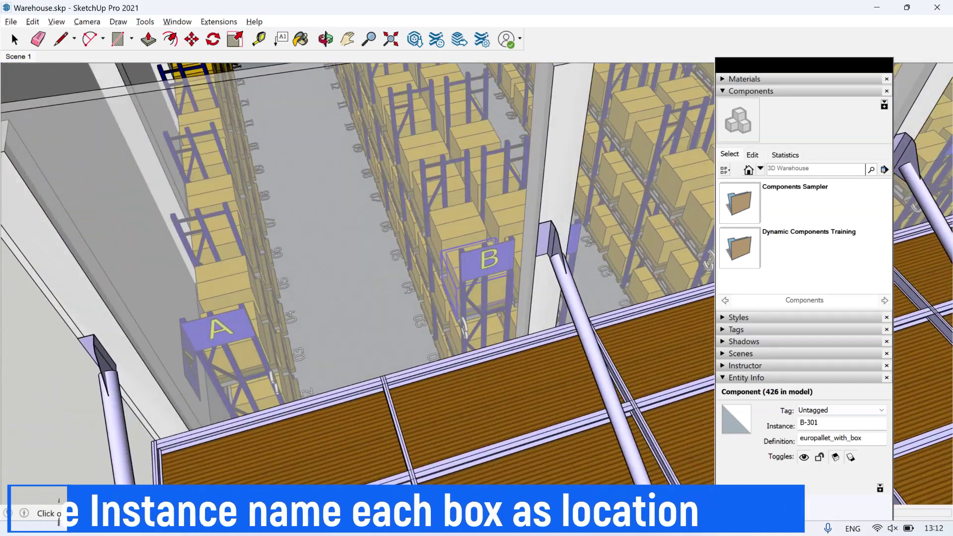
middle_drag(447, 278, 278, 259)
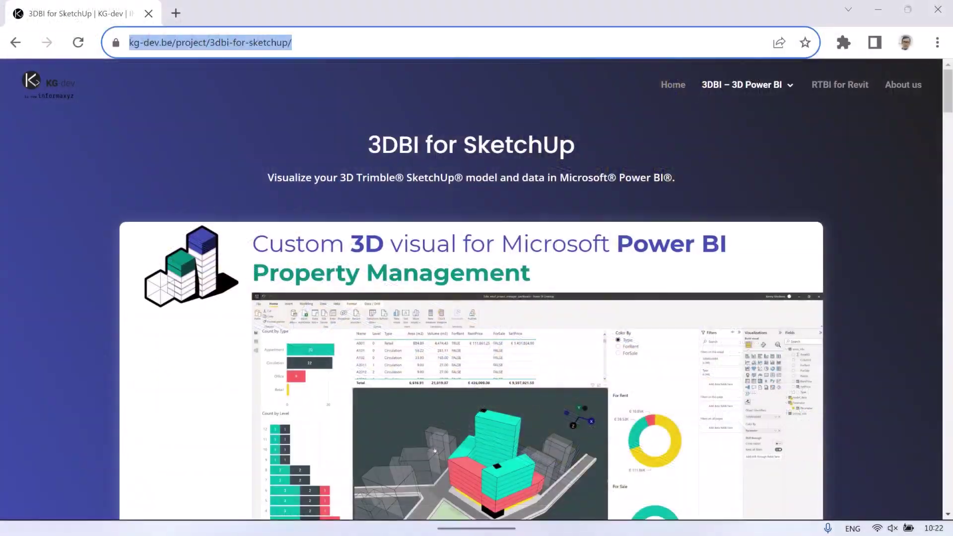
Step: Switch to the browser and read the getting-started instructions and the trial activation key on the 3DBI for SketchUp page
scroll(471, 289, down, 2)
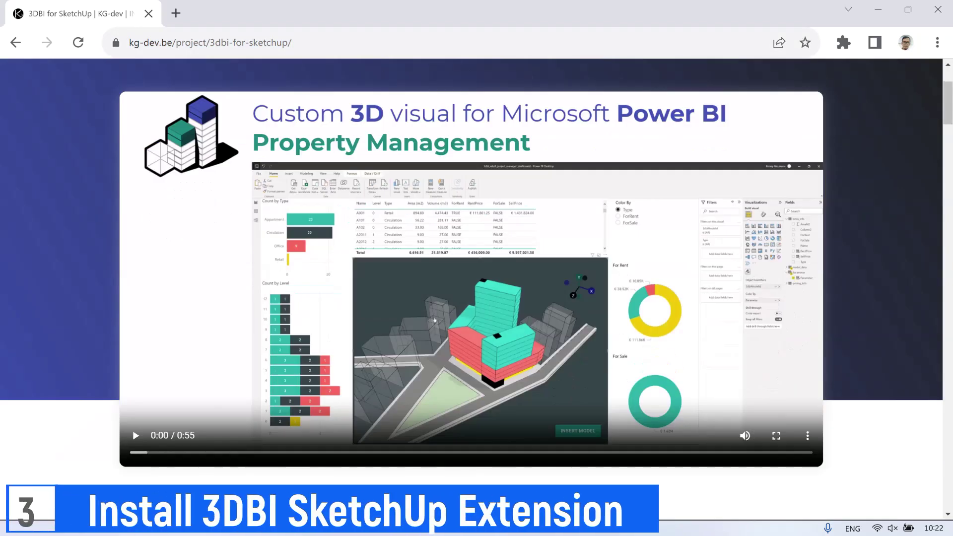
scroll(476, 268, down, 3)
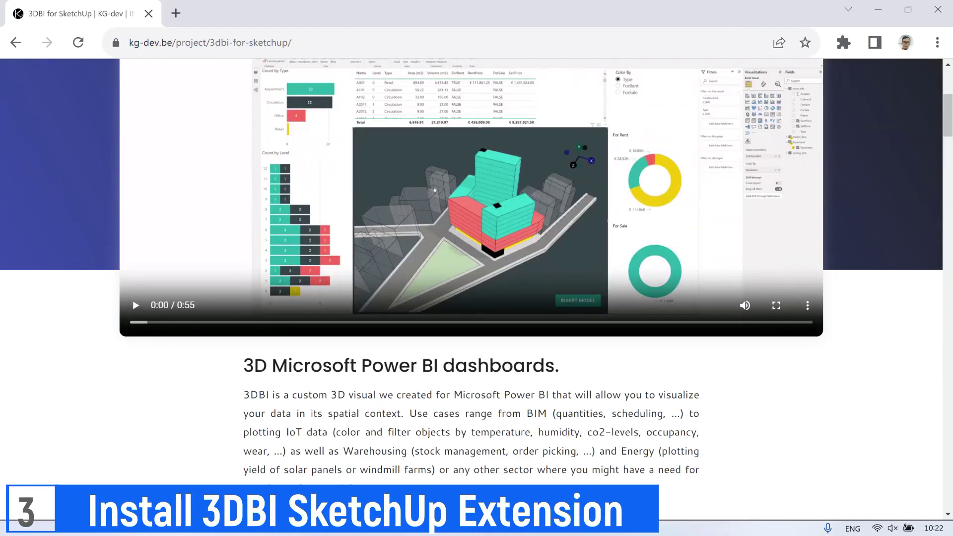
scroll(435, 191, down, 9)
scroll(471, 288, down, 4)
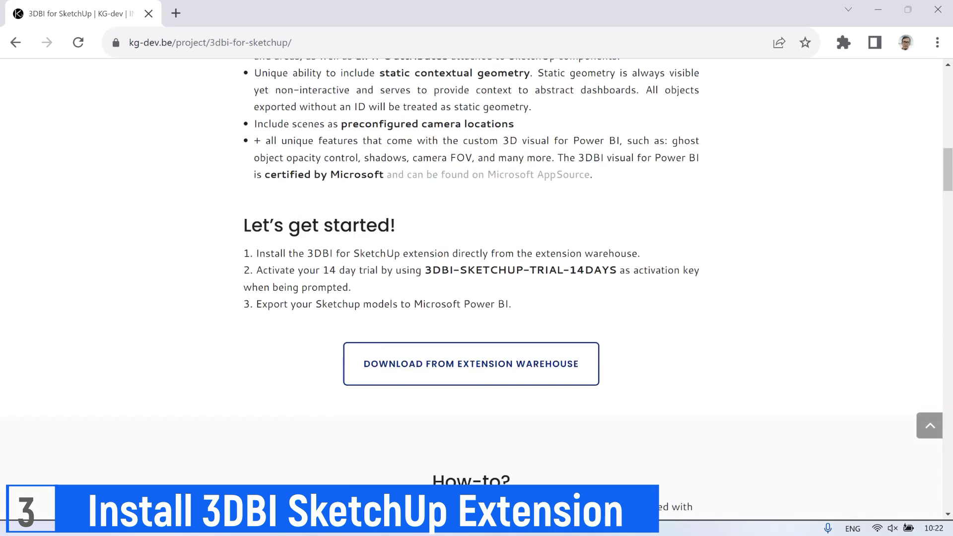
drag(512, 304, 256, 253)
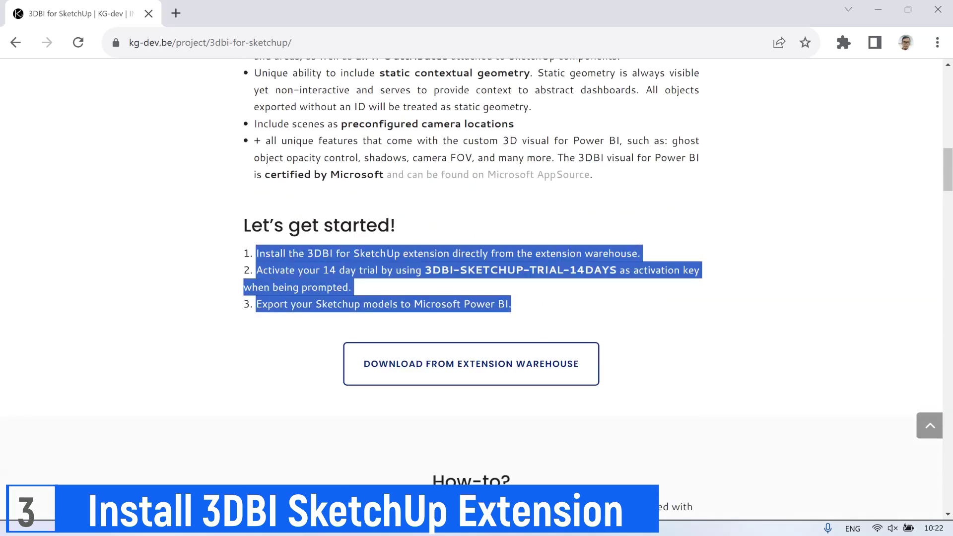
click(551, 303)
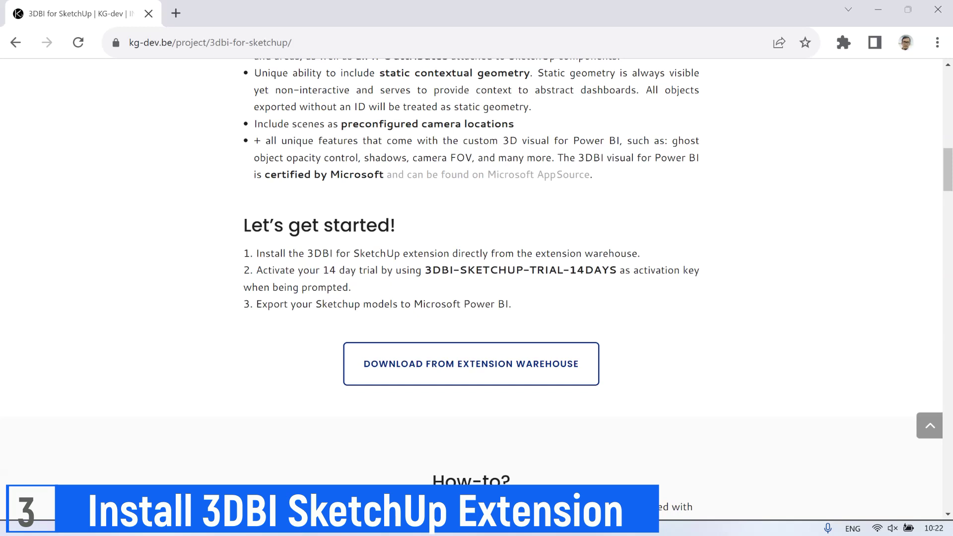
drag(616, 270, 424, 270)
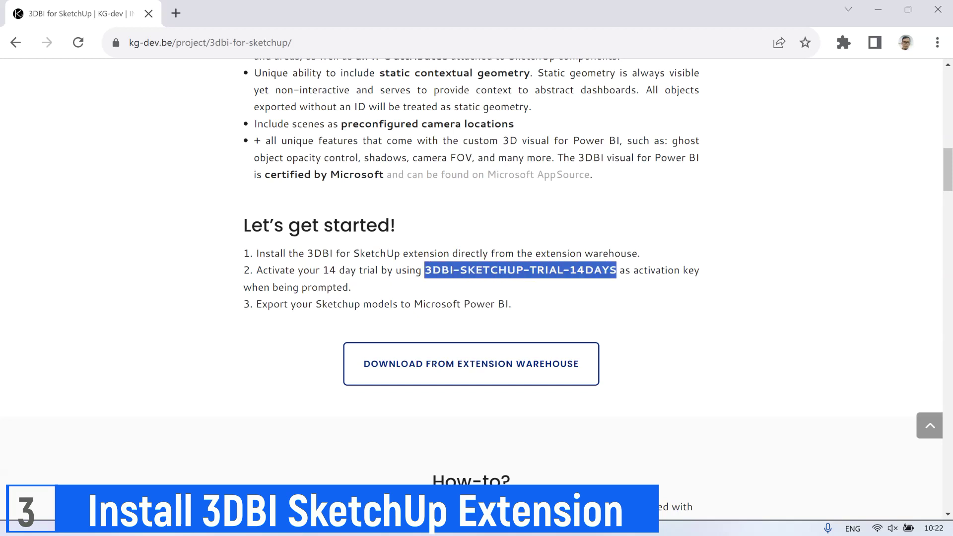
click(551, 304)
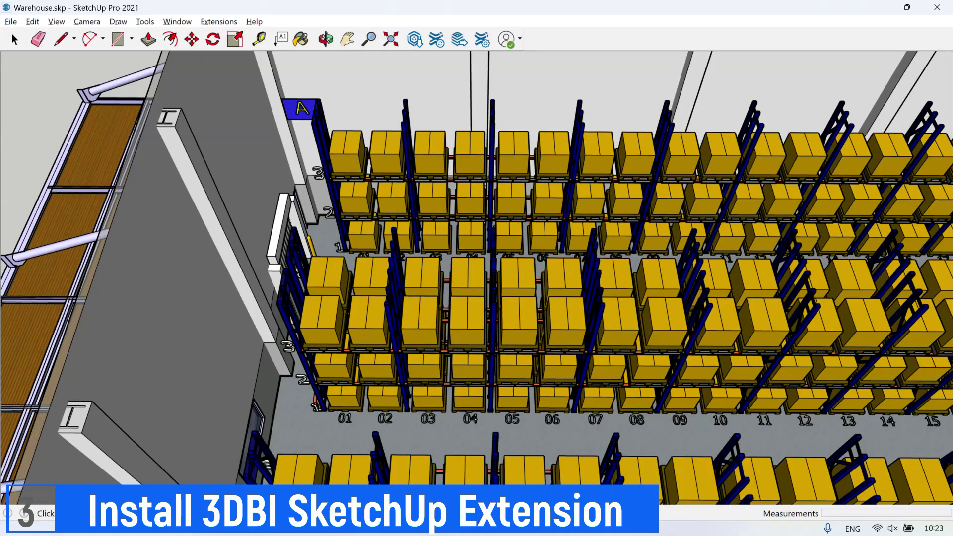
Step: Switch to SketchUp and search the Extension Warehouse for "3dbi", using the suggested "3dbi - interactive dashboards and reports in"
click(177, 21)
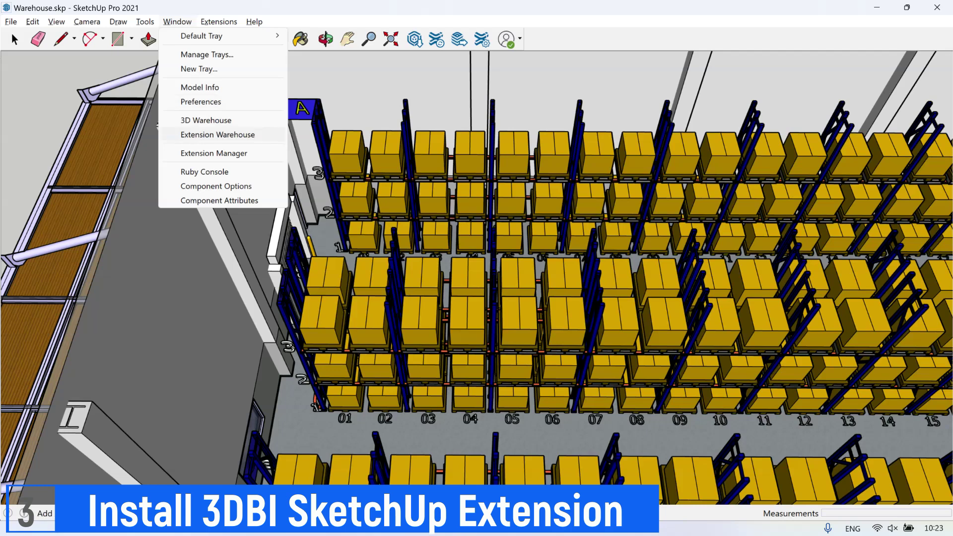
click(217, 134)
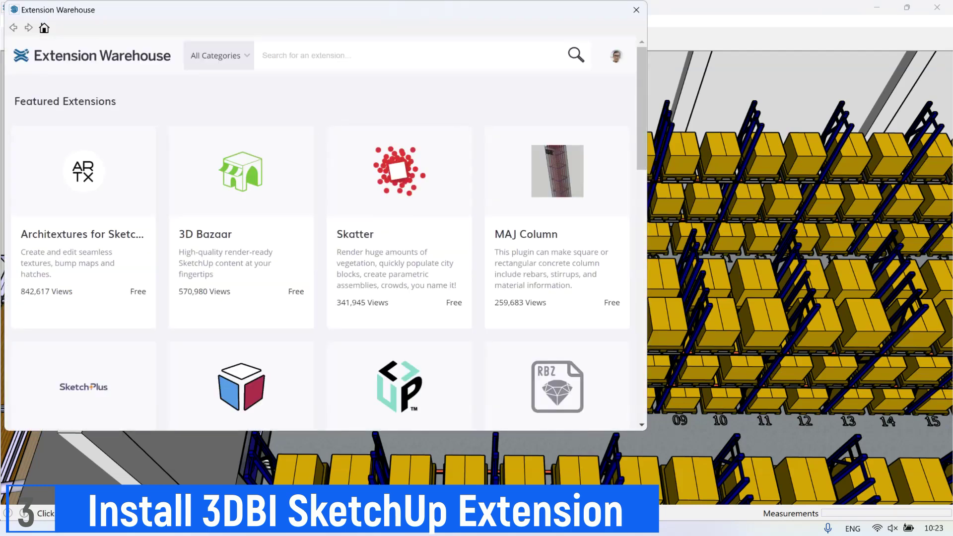
click(347, 56)
text(3dbi)
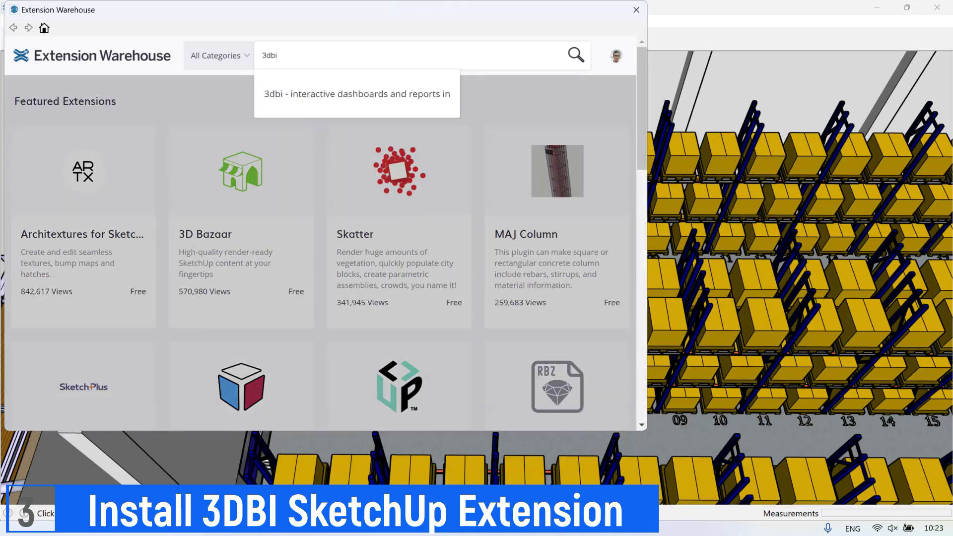
click(357, 94)
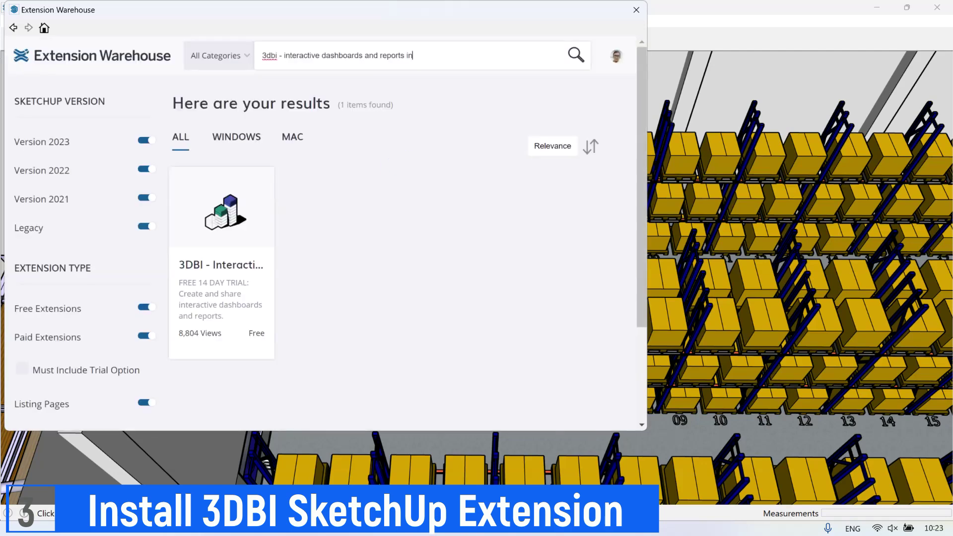
Step: Open the 3DBI - Interactive dashboards and reports extension's page and look through its description near the install option
click(221, 265)
scroll(241, 253, down, 6)
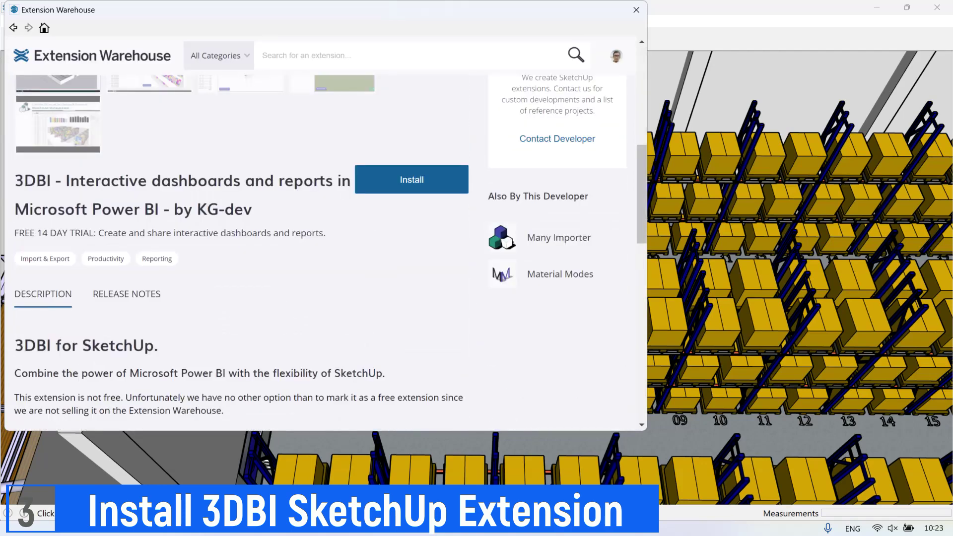
scroll(238, 248, down, 3)
scroll(239, 248, up, 3)
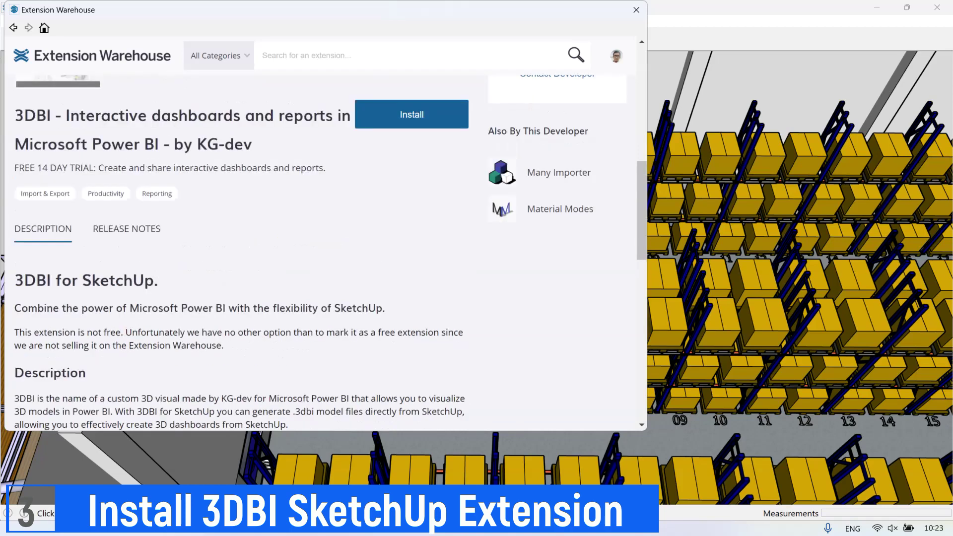
Step: Install the 3DBI extension, allow its filesystem access, and close the Extension Warehouse
click(412, 180)
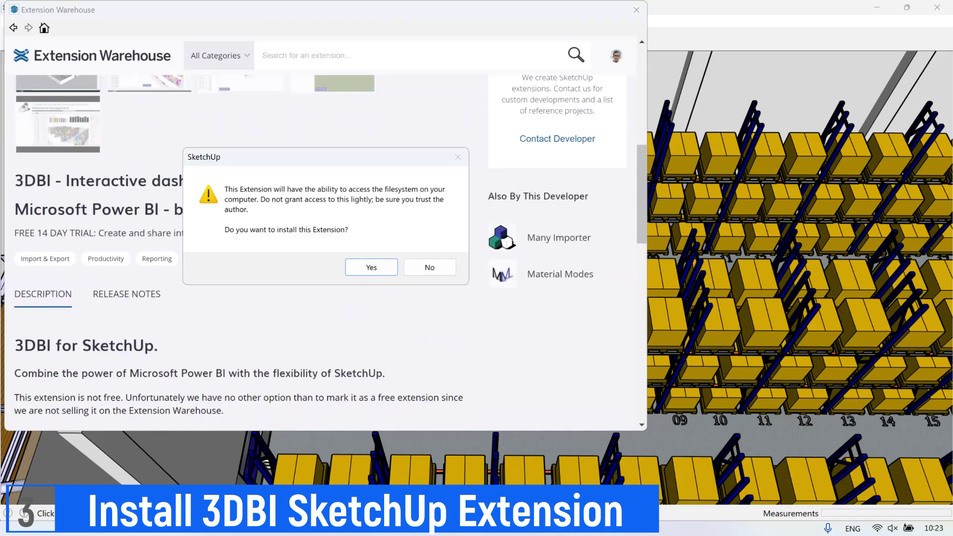
click(372, 267)
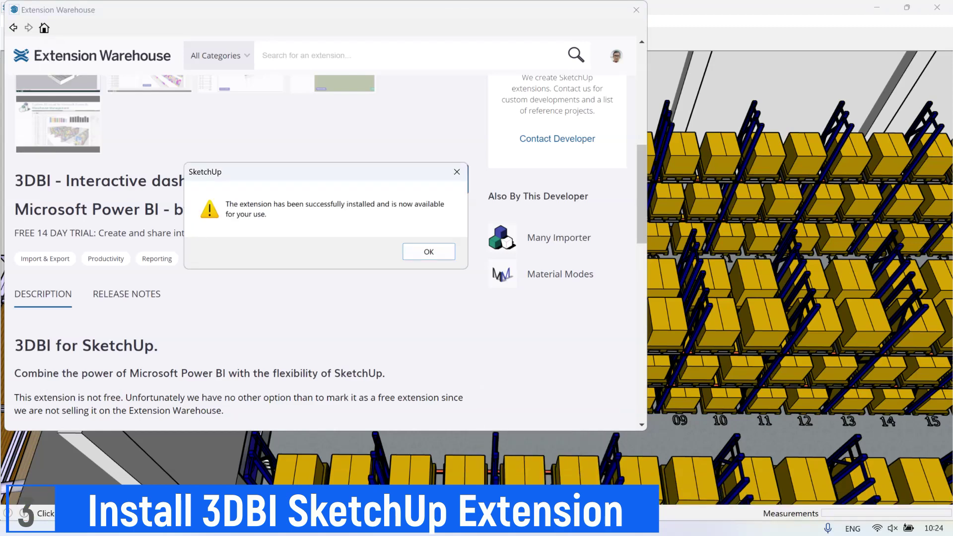
key(Return)
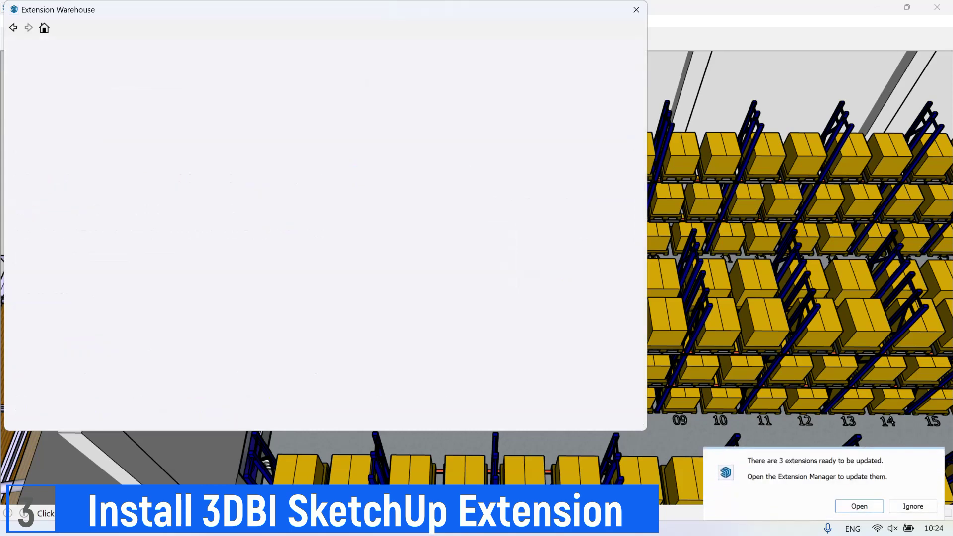
scroll(242, 248, down, 5)
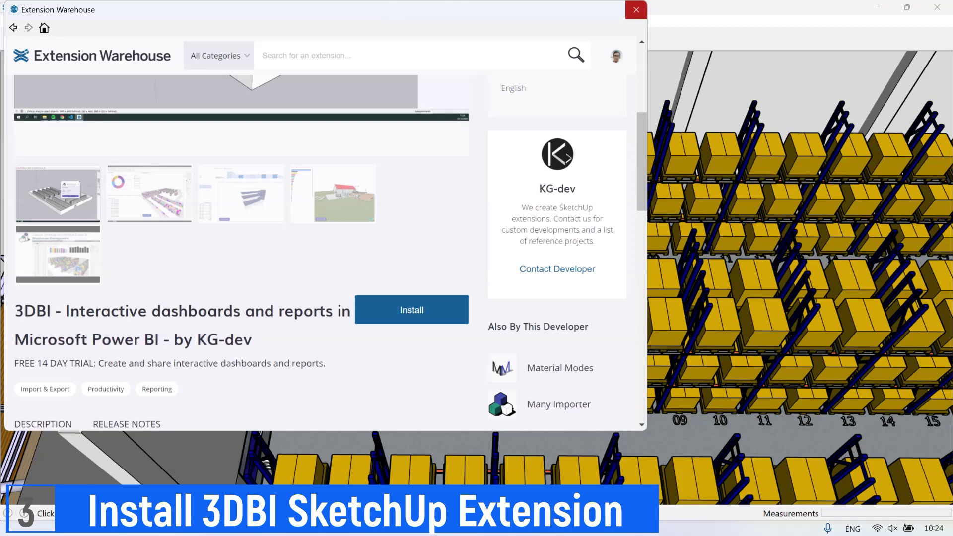
click(636, 10)
Step: Open KG-dev - 3DBI in SketchUp and activate the 14-day trial with the prefilled activation key
click(219, 22)
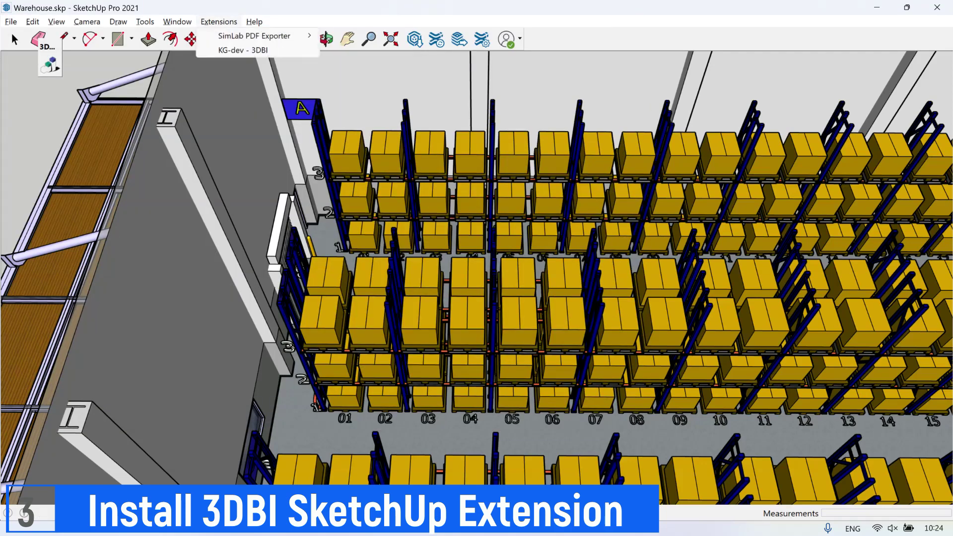
click(244, 50)
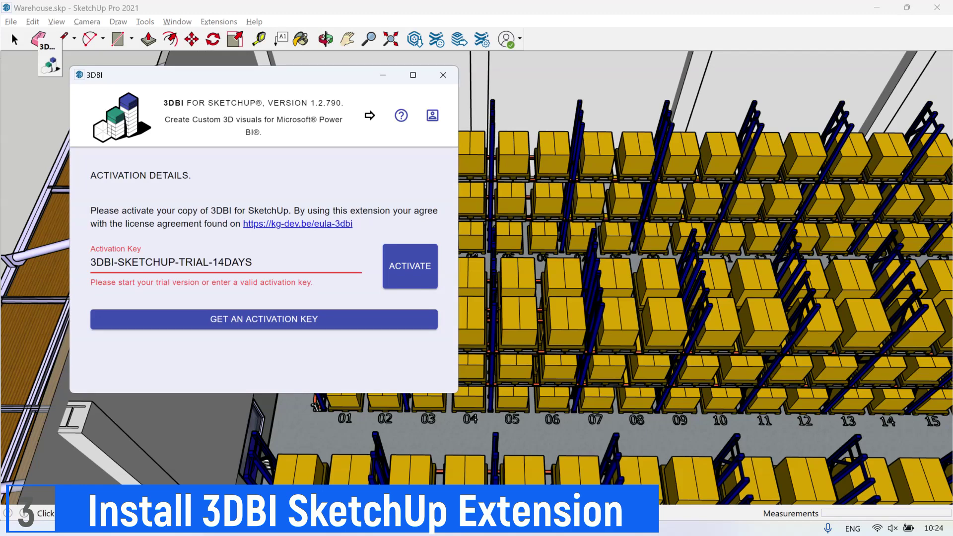
drag(254, 263, 104, 262)
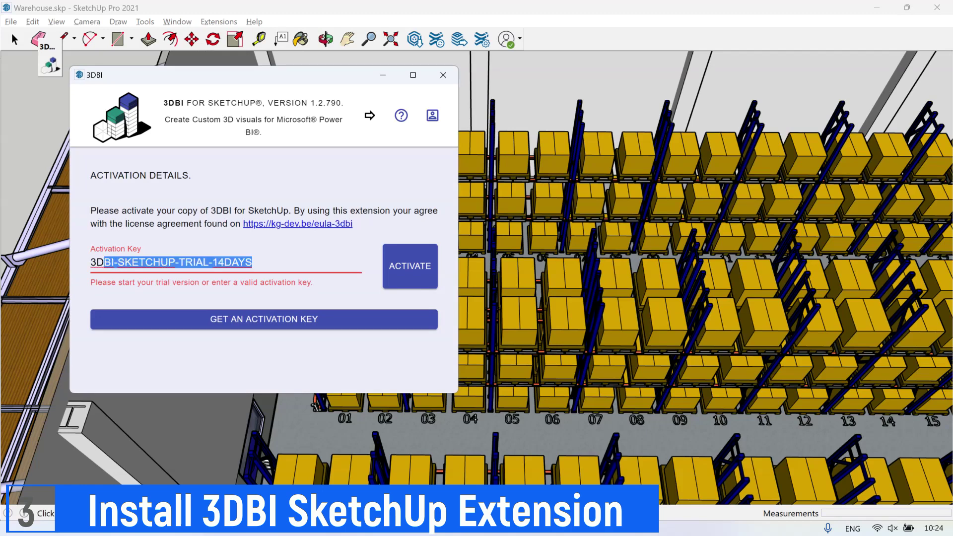
click(253, 262)
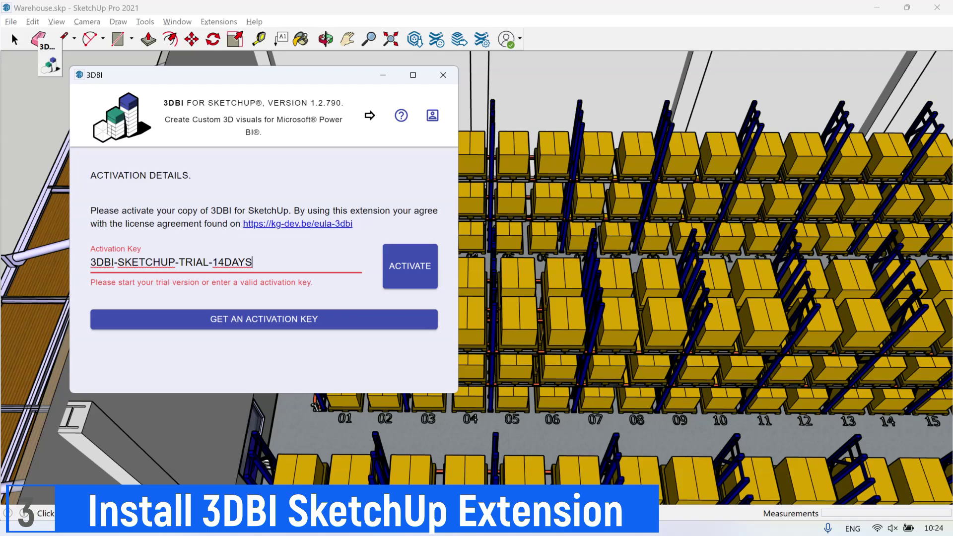
click(415, 266)
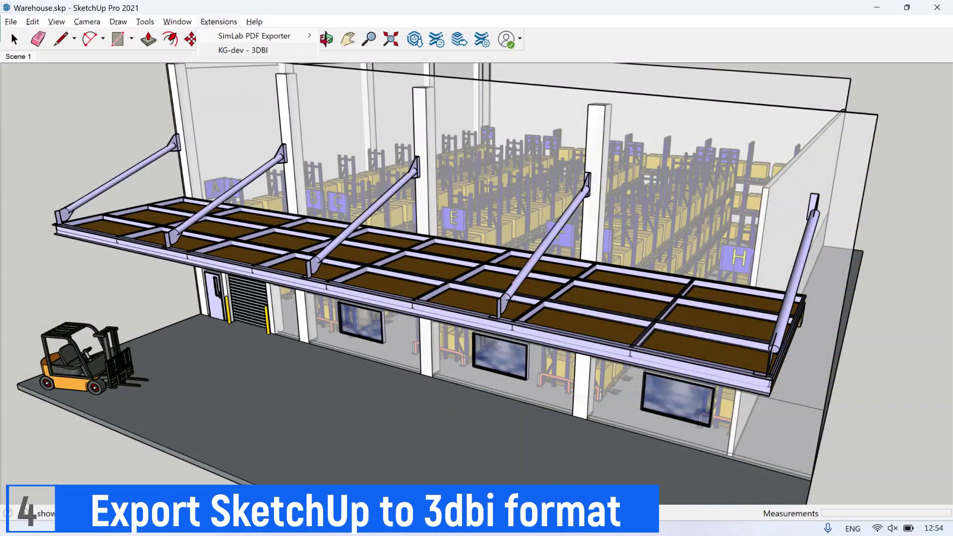
Step: Open the 3DBI exporter for the warehouse model and set the Id Provider to Instance Name
click(243, 50)
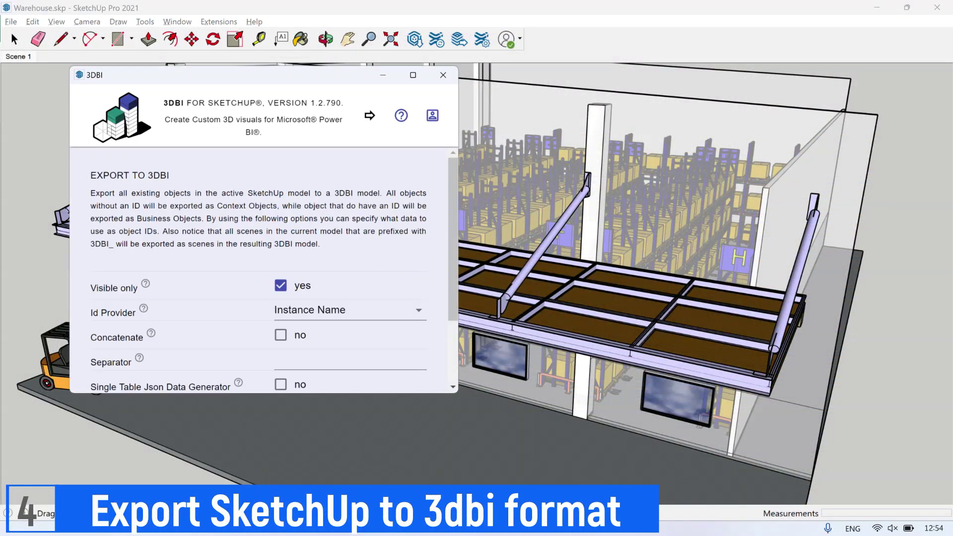
click(350, 310)
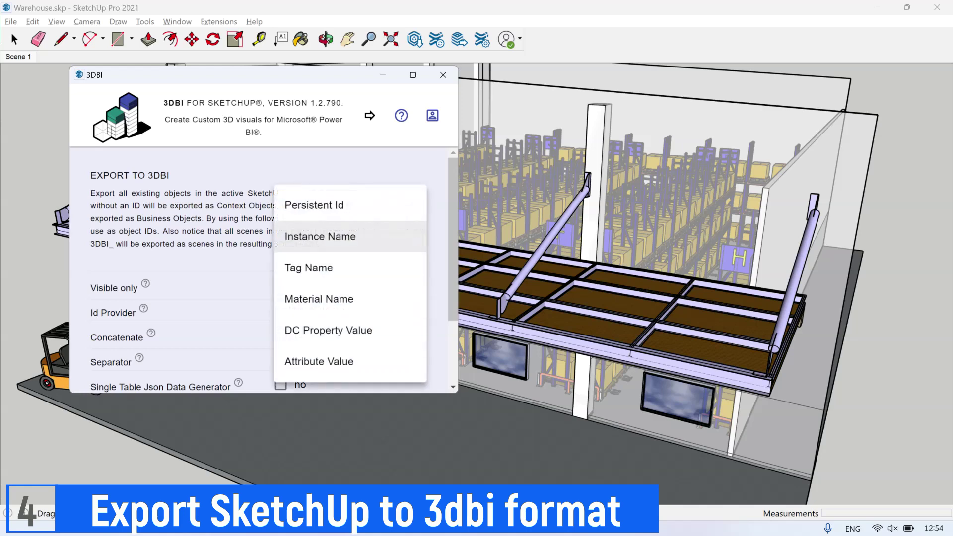
click(357, 236)
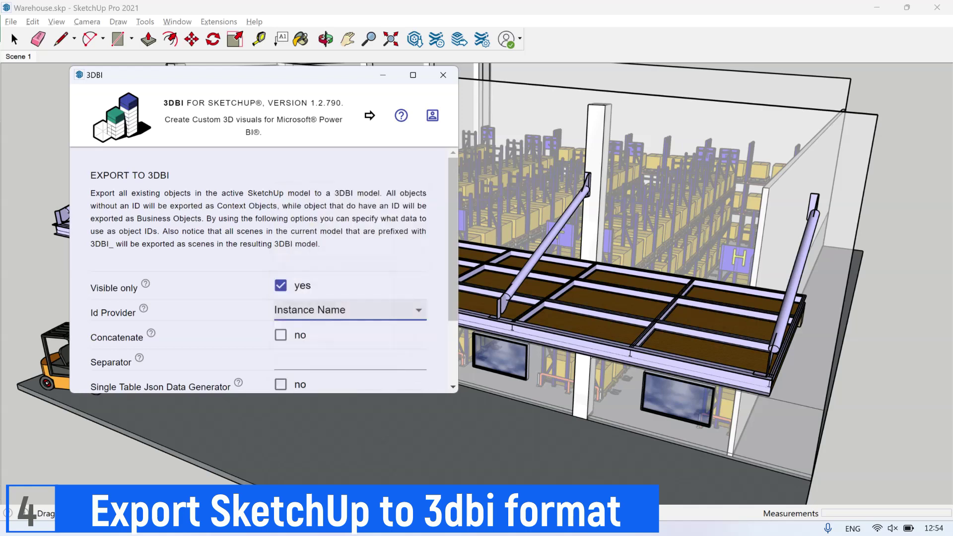
scroll(357, 236, down, 2)
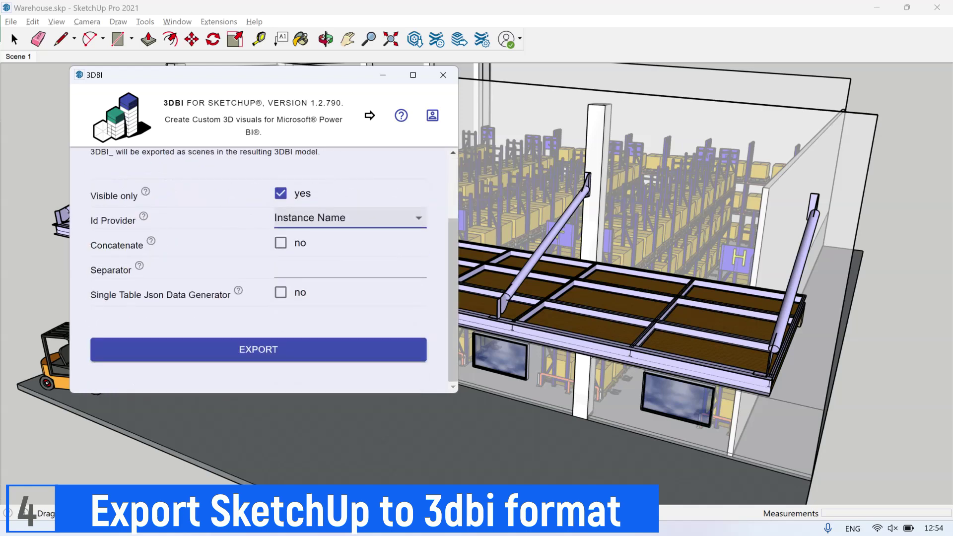
Step: Export the model to Downloads as a .3dbi file named "warehouse", then dismiss the export report and close 3DBI
click(258, 349)
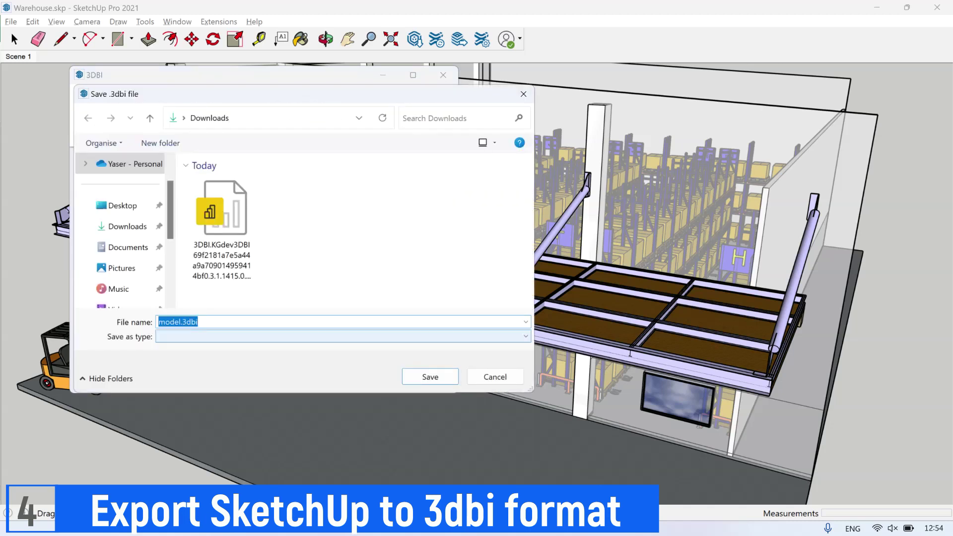
text(warehouse)
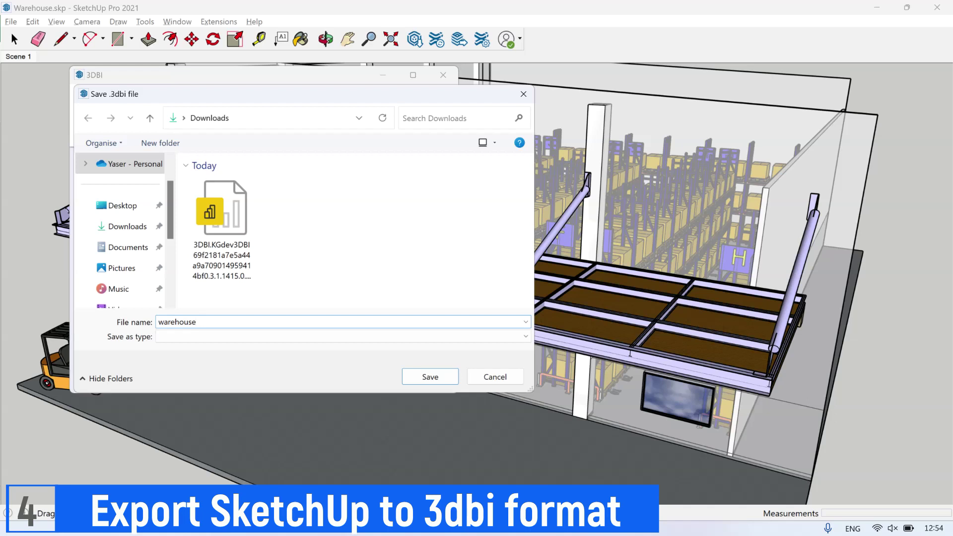
key(Return)
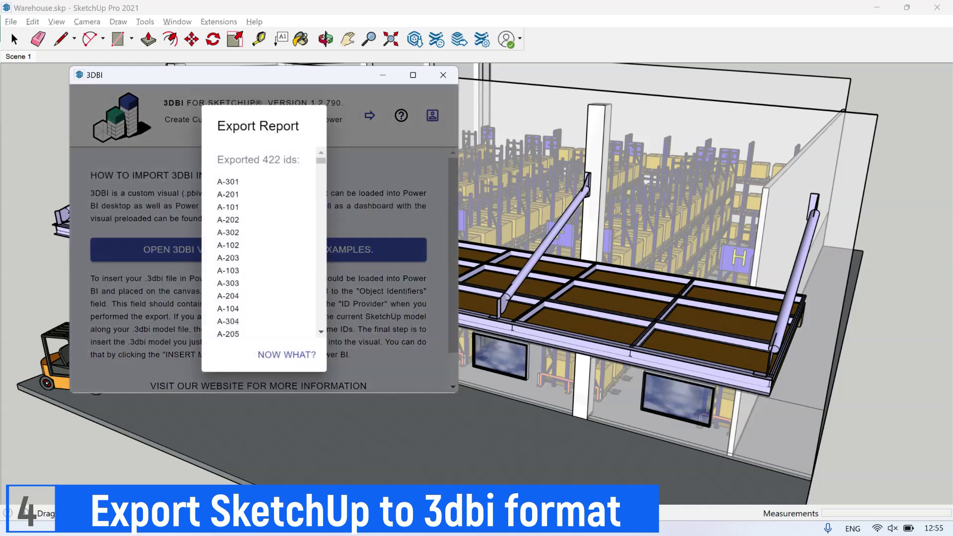
click(287, 355)
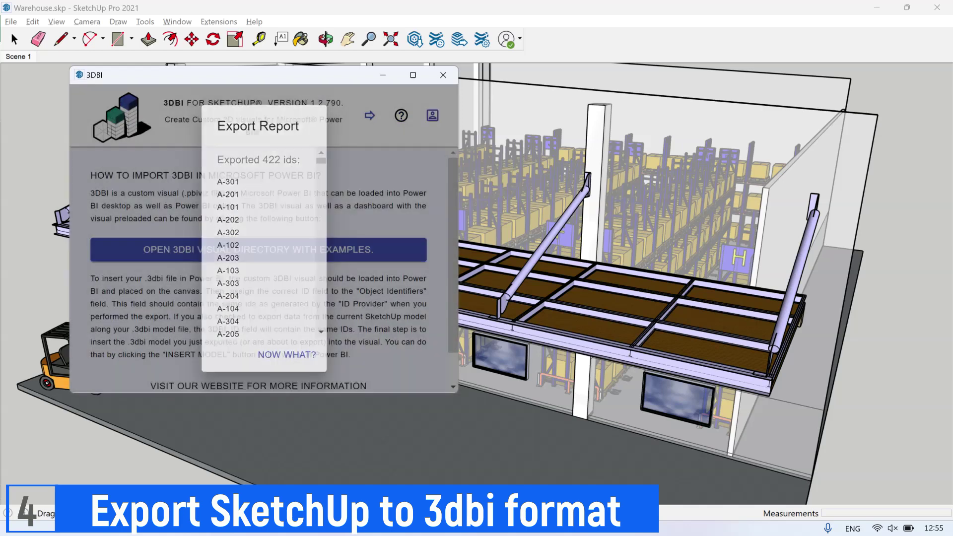
click(443, 75)
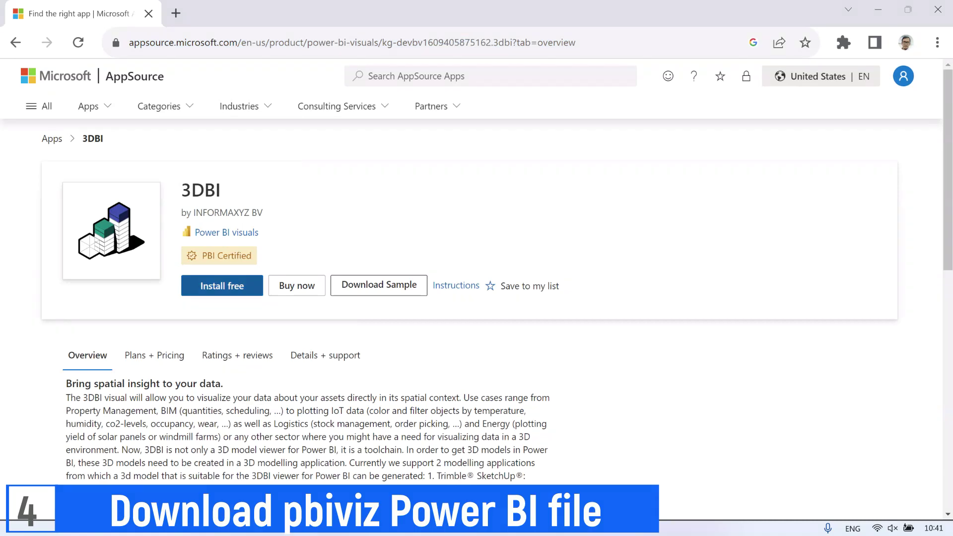
Step: Switch to the browser, download the free 3DBI Power BI visual from AppSource, and show the .pbiviz file in its folder
click(221, 286)
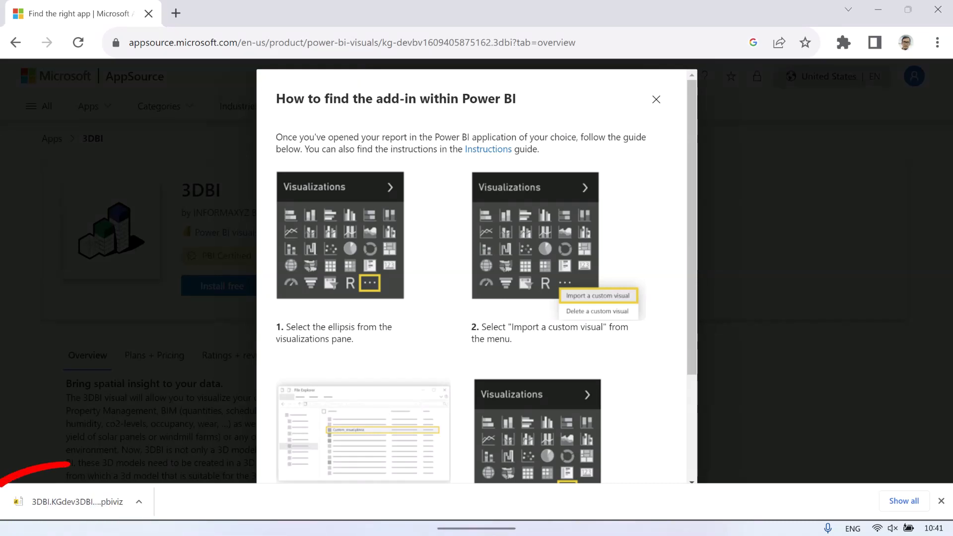
scroll(476, 276, down, 1)
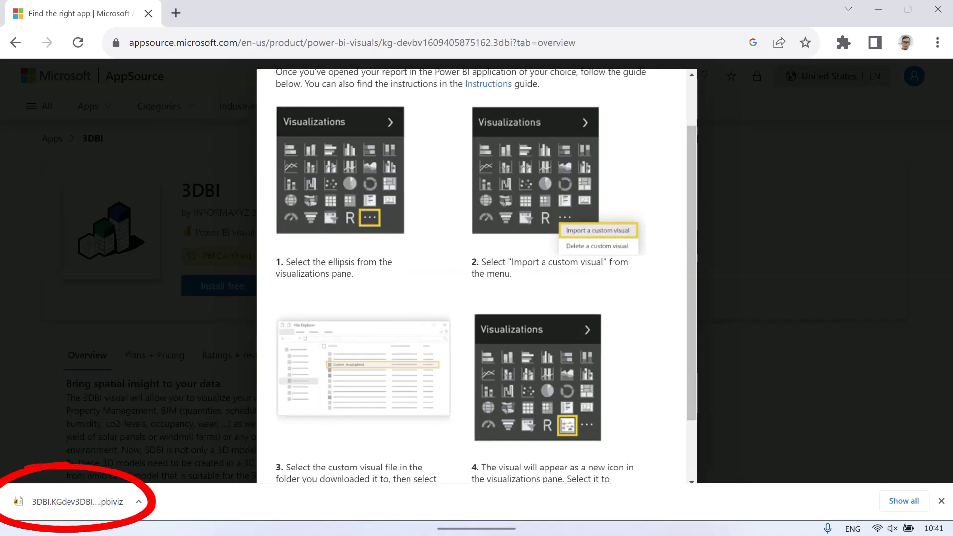
scroll(476, 276, down, 2)
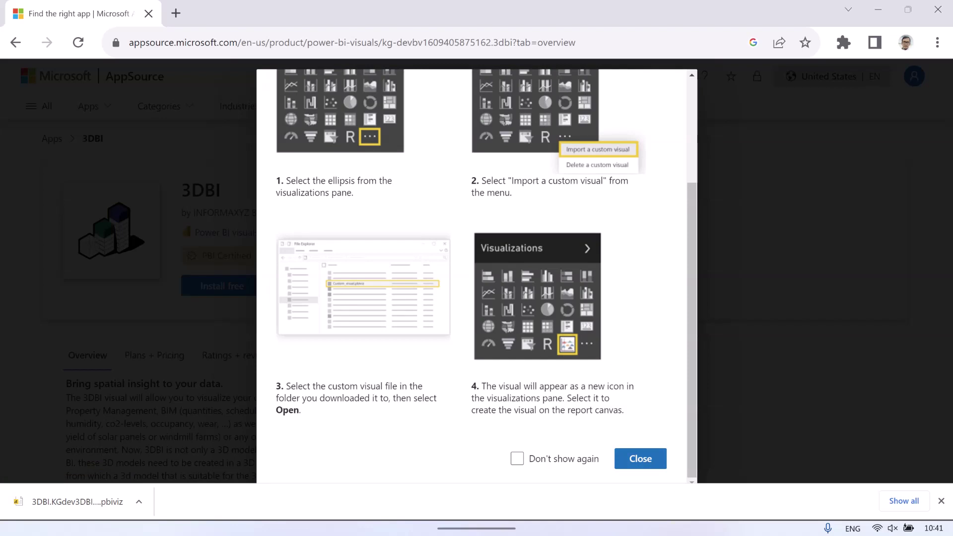
click(643, 457)
click(139, 502)
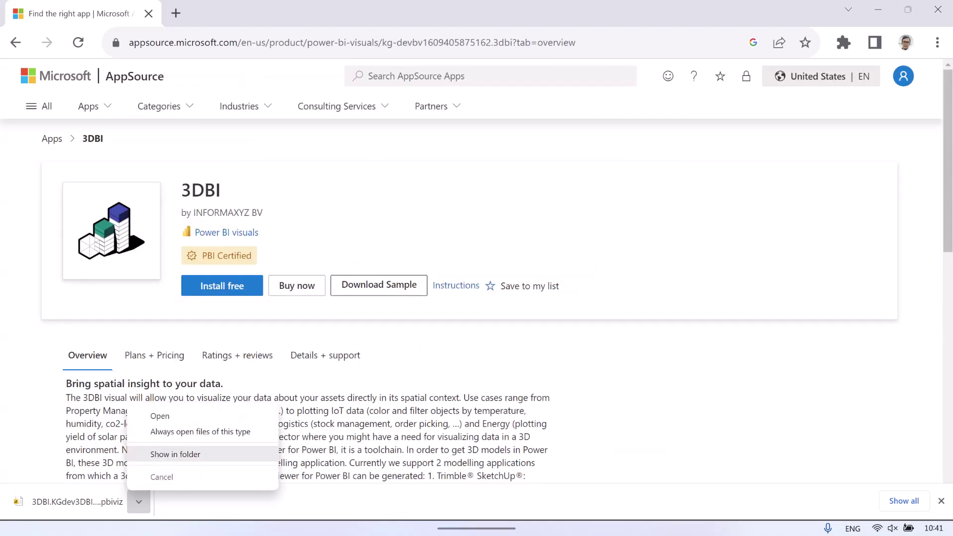
click(176, 454)
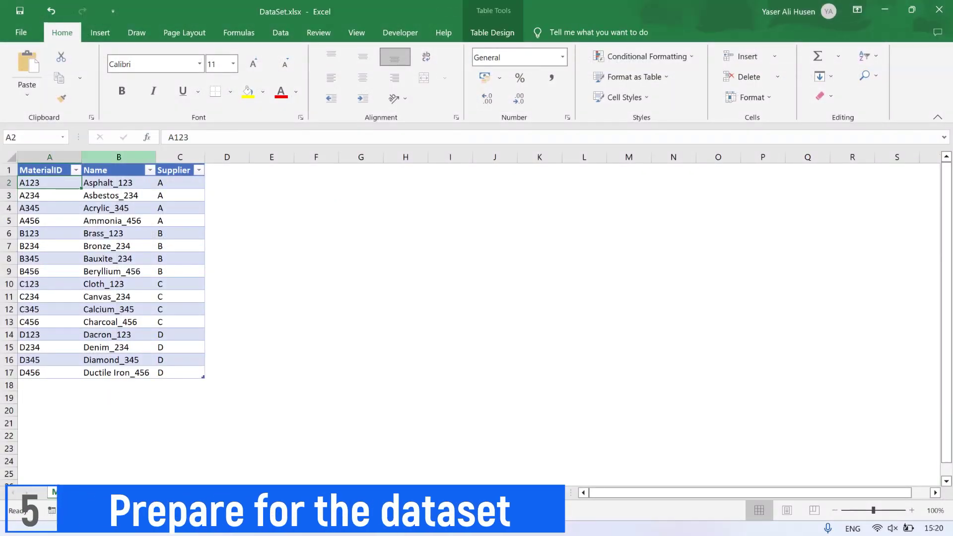
Step: Switch to DataSet.xlsx in Excel and check the name and records of the table with MaterialID, Name and Supplier
click(493, 32)
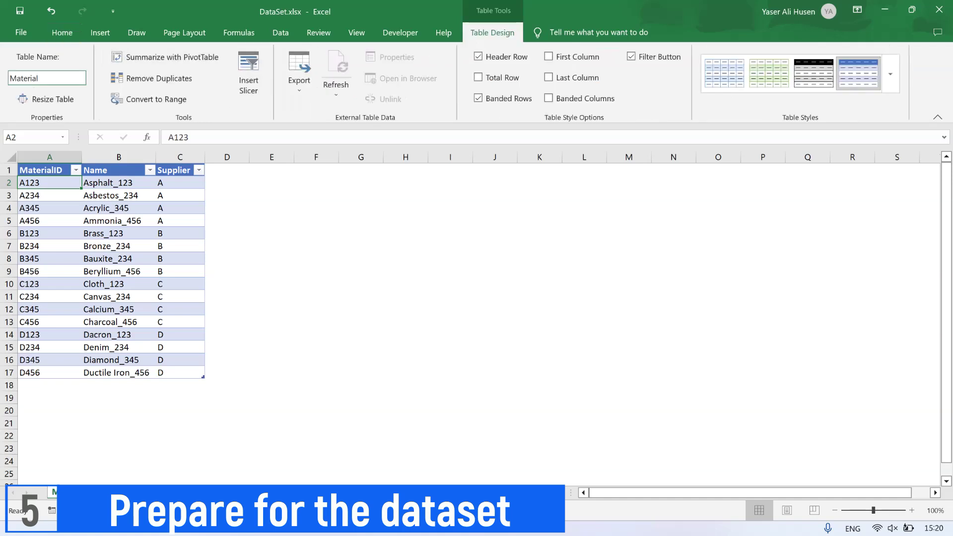
click(47, 78)
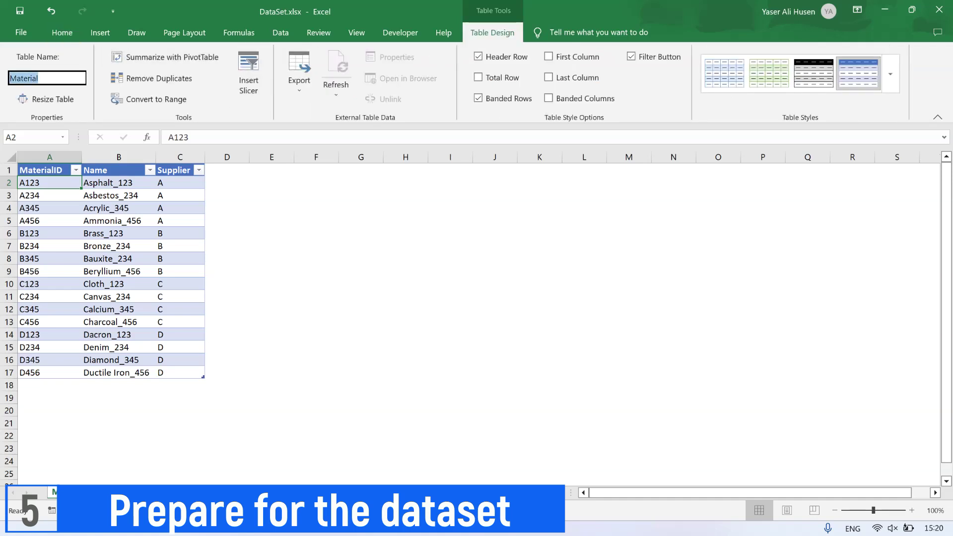
click(271, 246)
drag(49, 183, 180, 348)
click(316, 347)
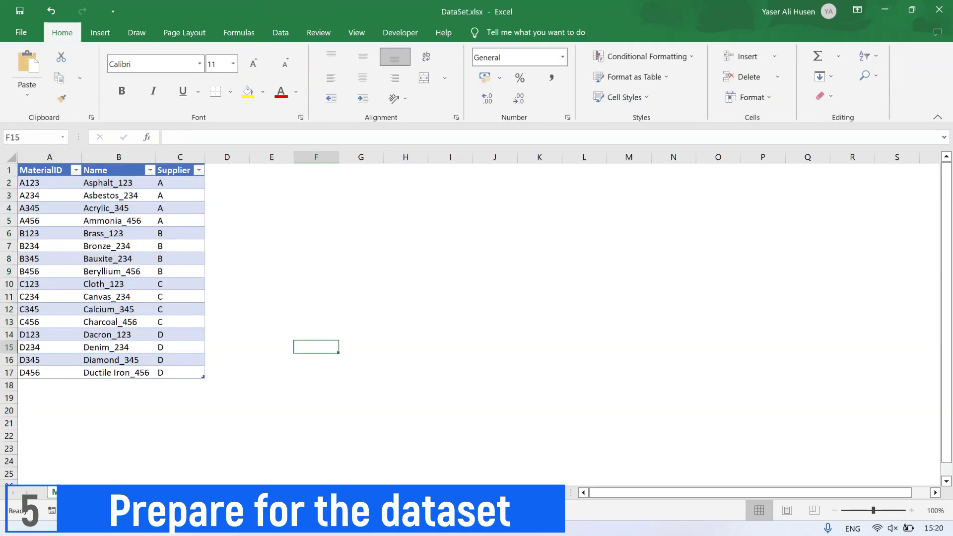
Step: Go to the next worksheet and check the name of its table of material locations
key(ctrl+Page_Down)
click(171, 347)
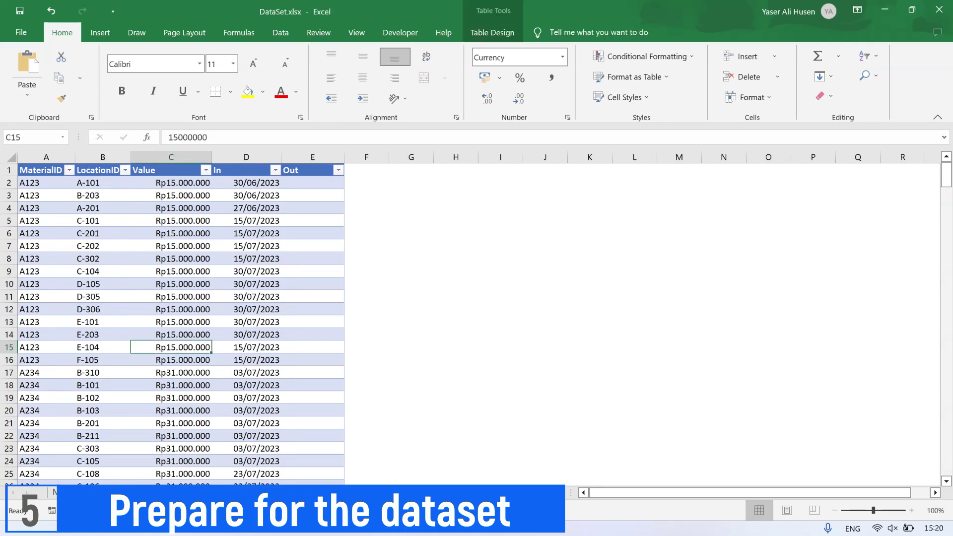
click(493, 33)
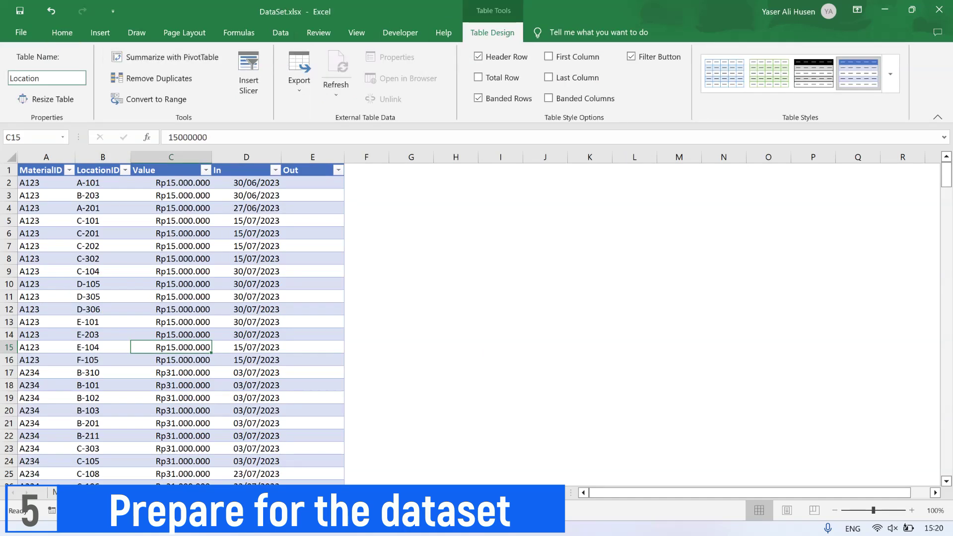
click(57, 79)
click(58, 78)
click(171, 258)
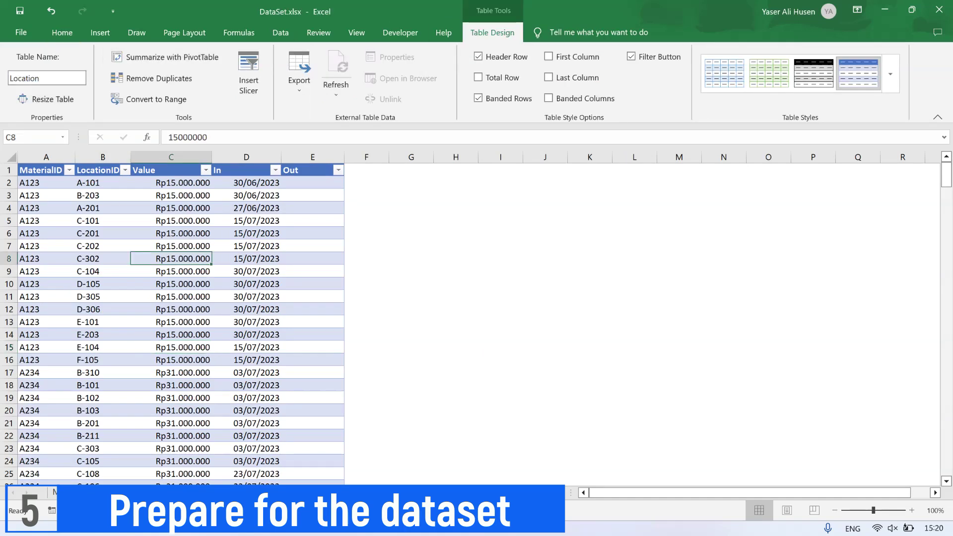
Step: Examine the MaterialID, LocationID, Value and In columns of the location table down through its rows
click(46, 183)
click(103, 183)
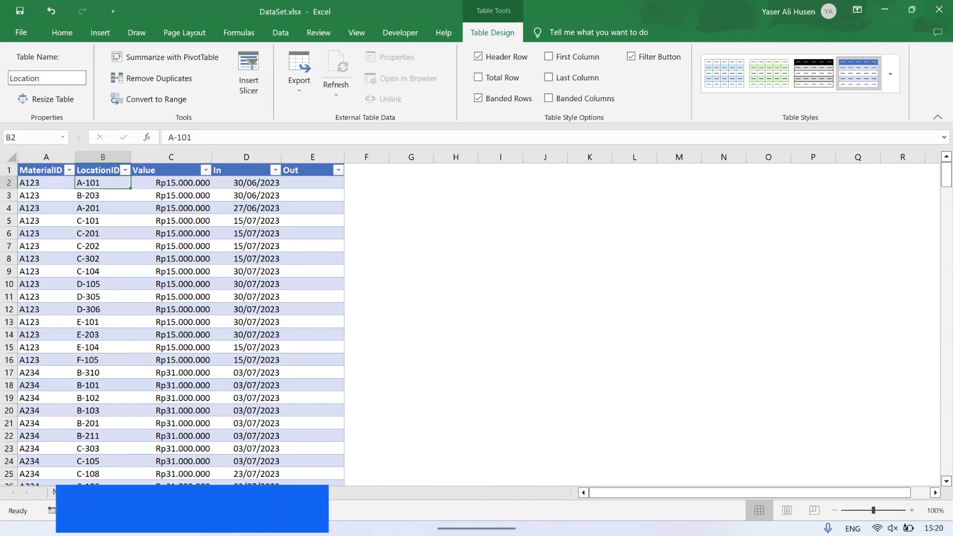
click(172, 183)
click(247, 183)
scroll(174, 322, down, 14)
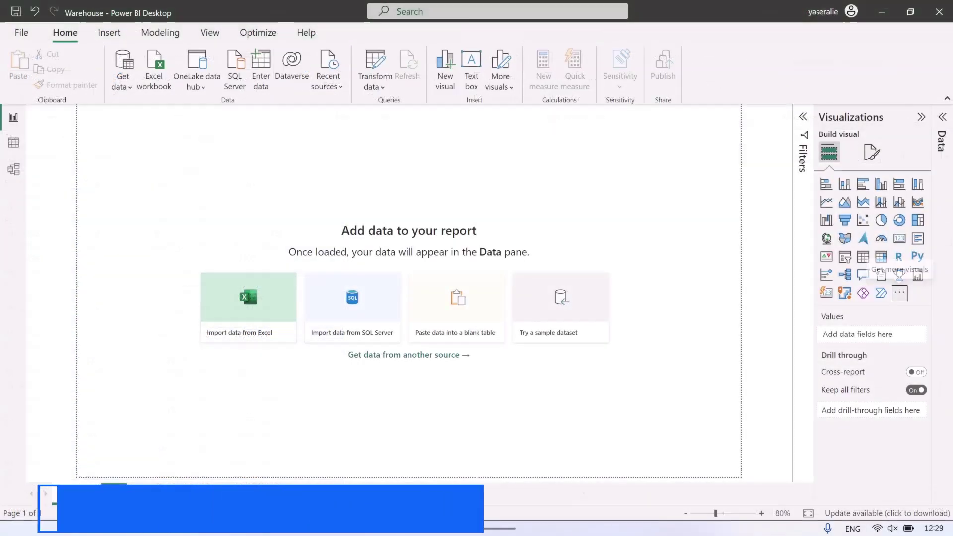
Step: Import the 3DBI custom visual into the Power BI report from the .pbiviz file in Downloads
click(899, 293)
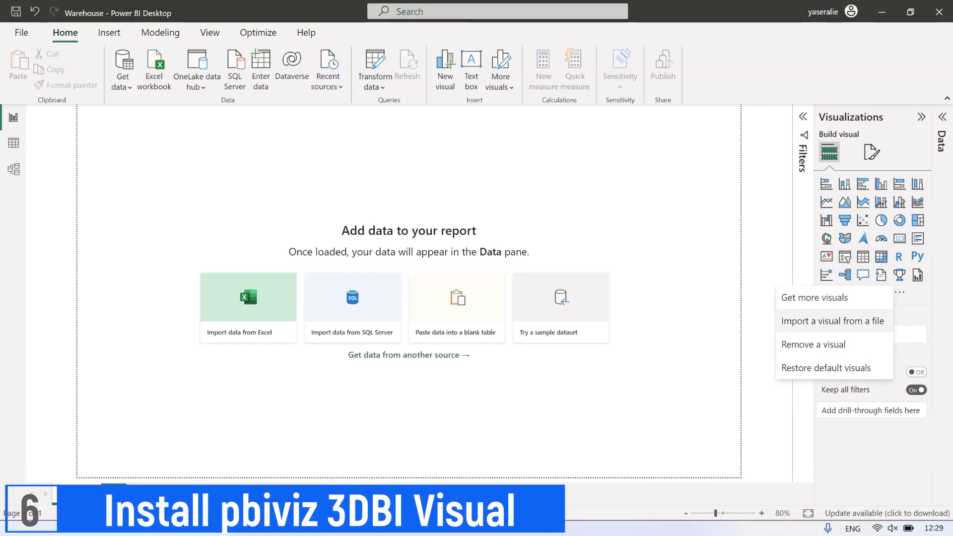
click(833, 321)
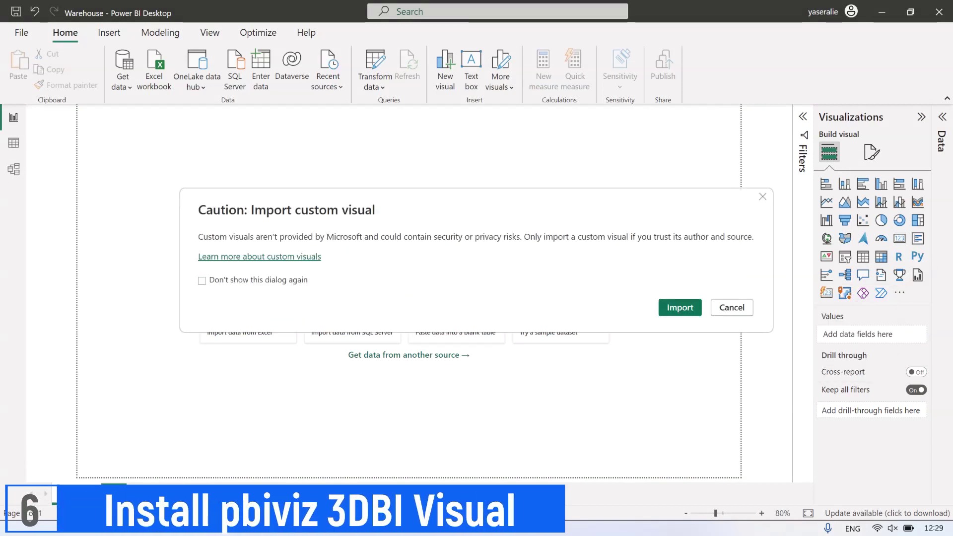
click(680, 307)
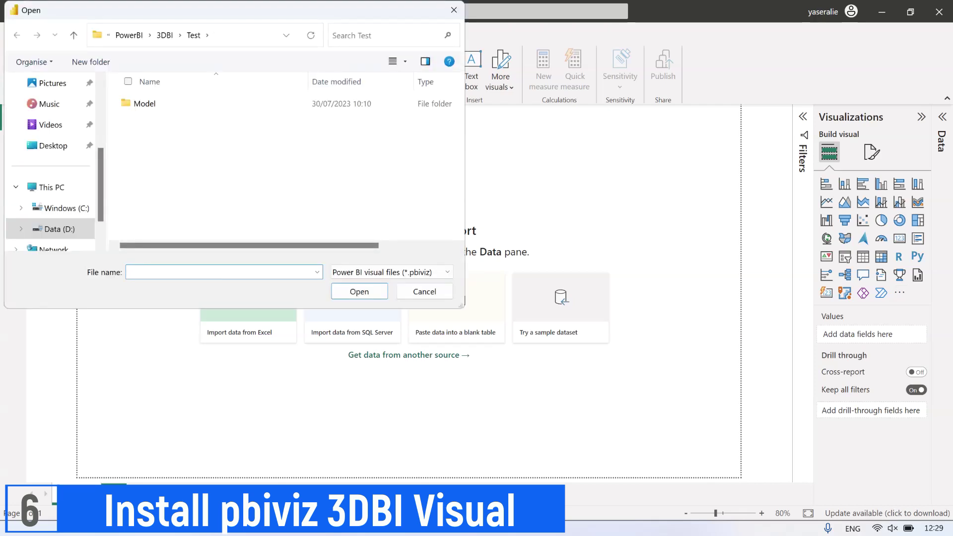
scroll(51, 105, up, 3)
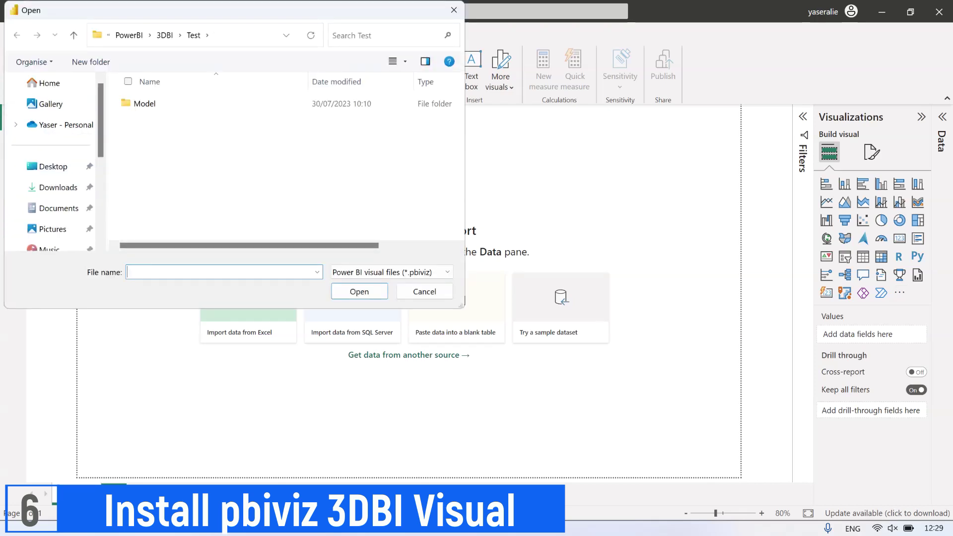
click(58, 187)
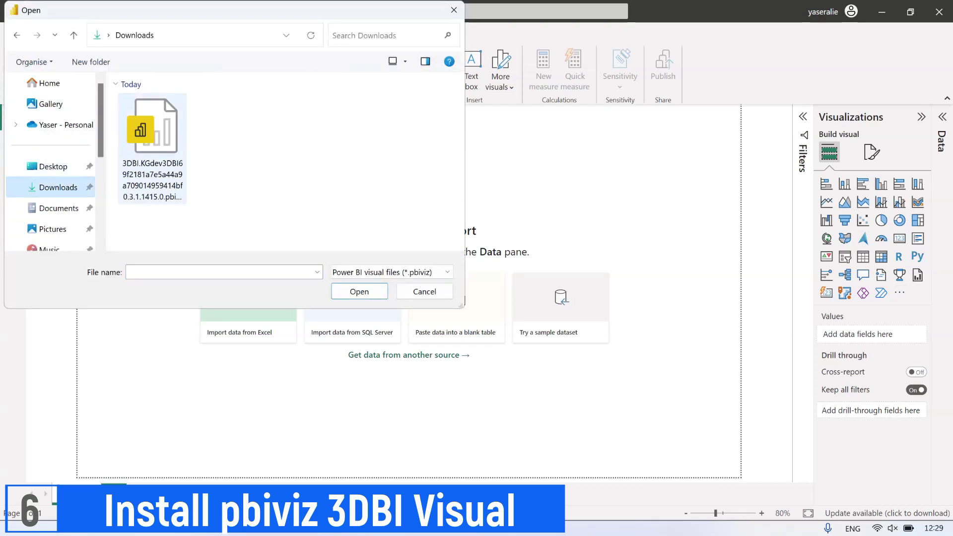
click(144, 138)
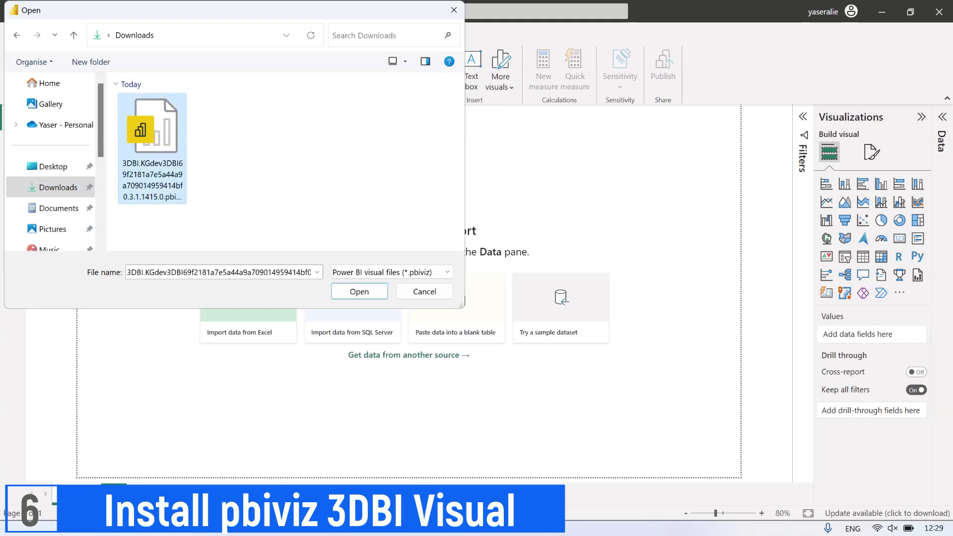
click(359, 291)
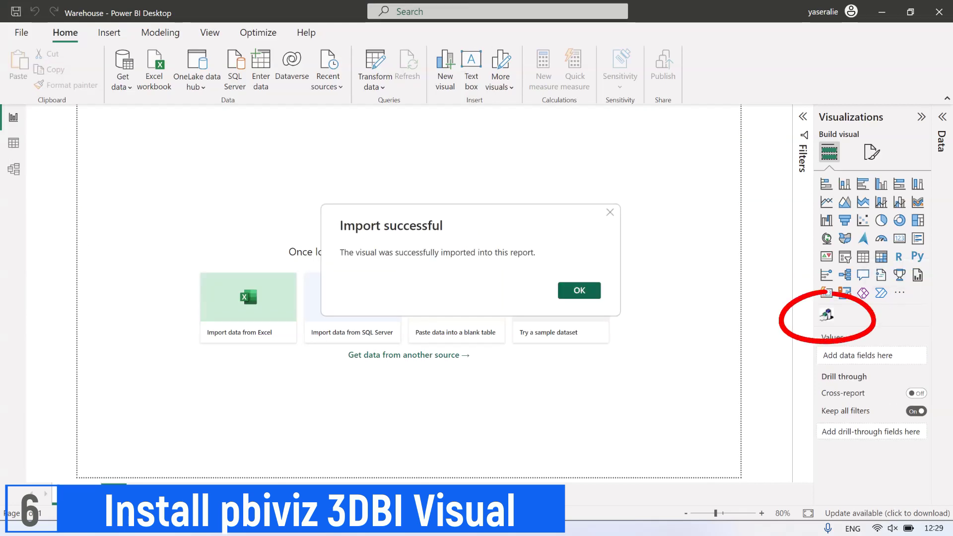
click(579, 290)
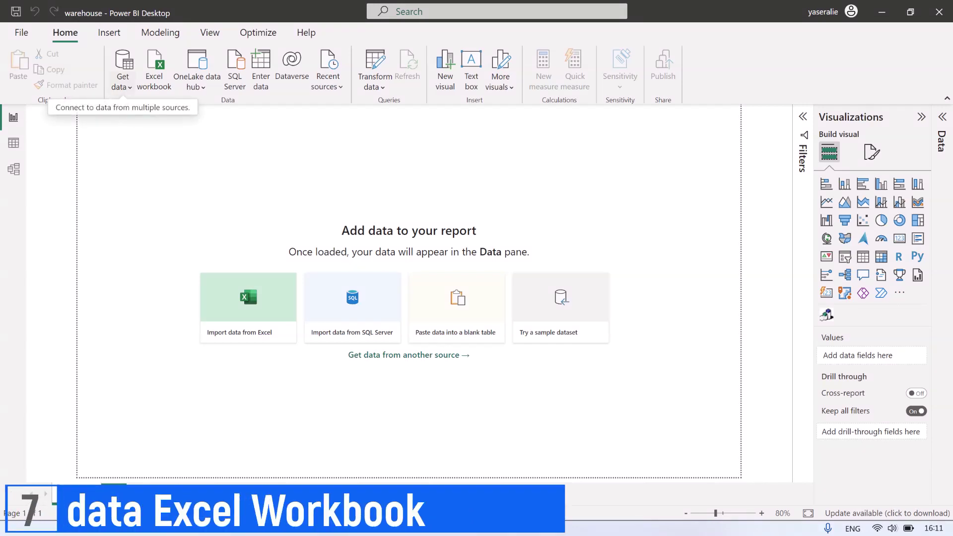
Step: Load the Location2 and Material1 tables from DataSet.xlsx in Downloads and expand their field lists
click(123, 81)
click(163, 129)
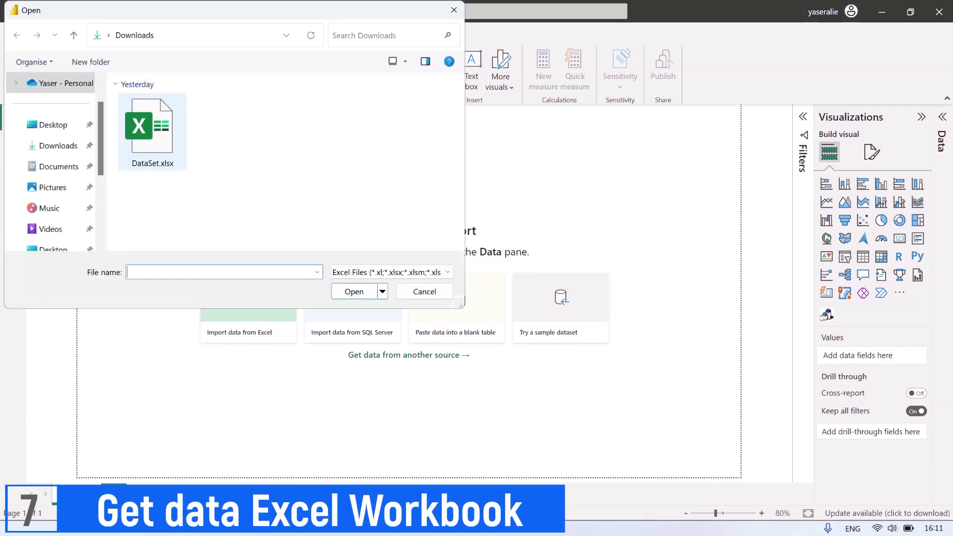
click(152, 136)
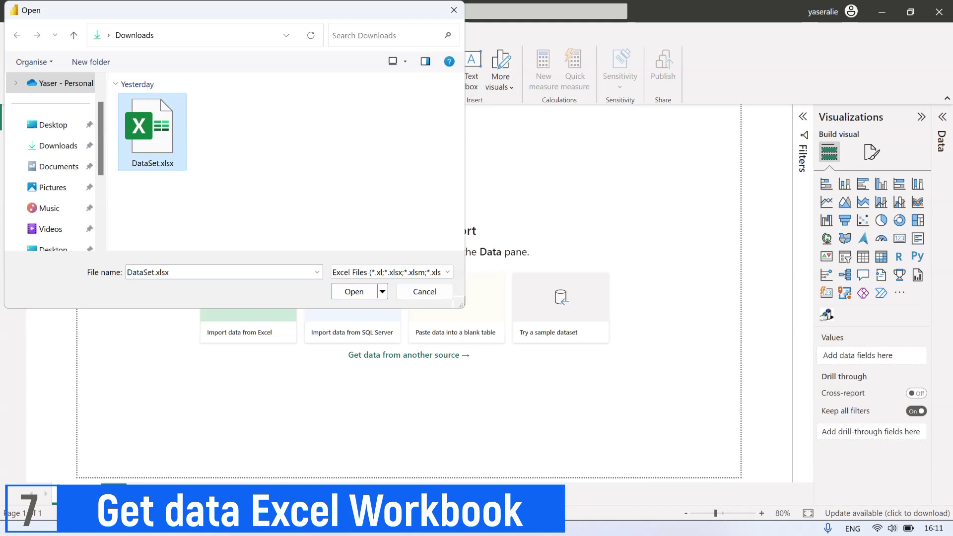
click(354, 291)
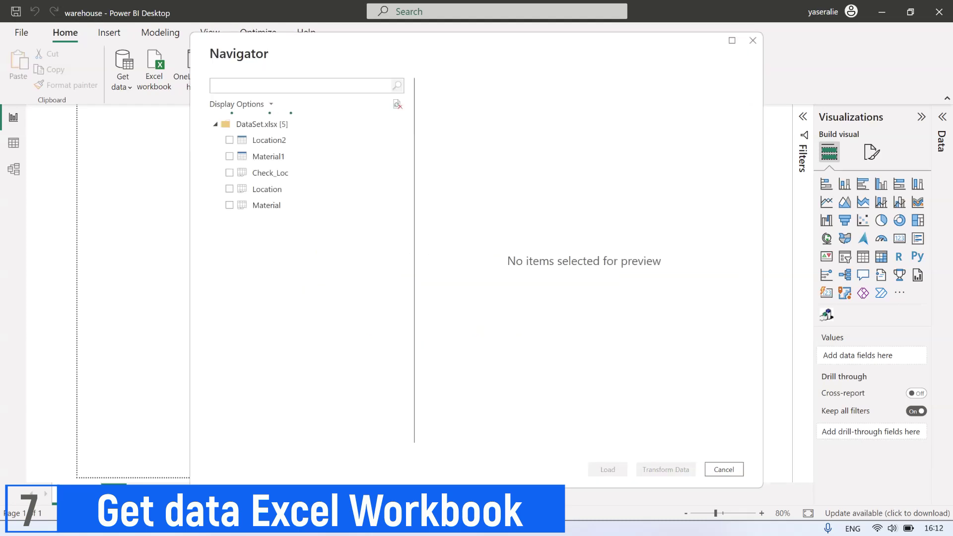
click(230, 140)
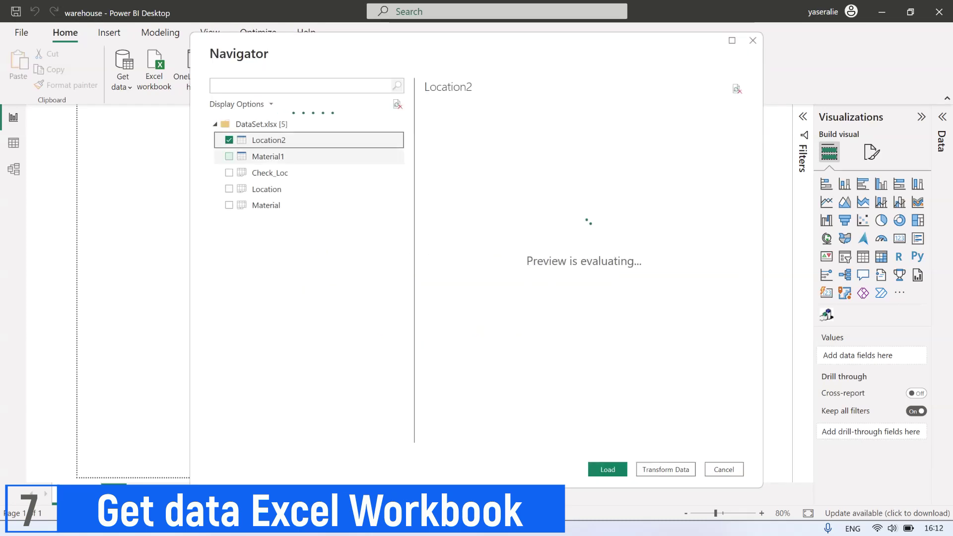
click(230, 156)
click(608, 469)
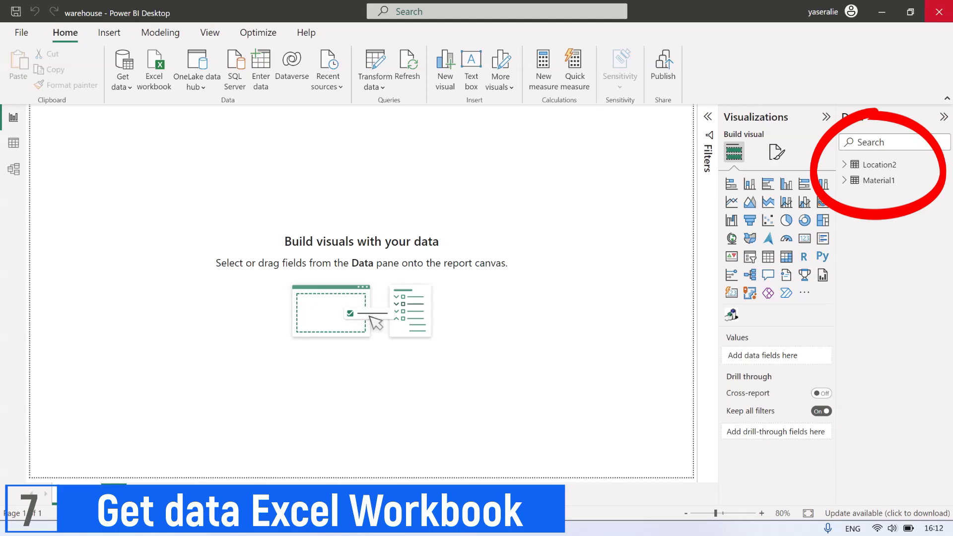
click(845, 165)
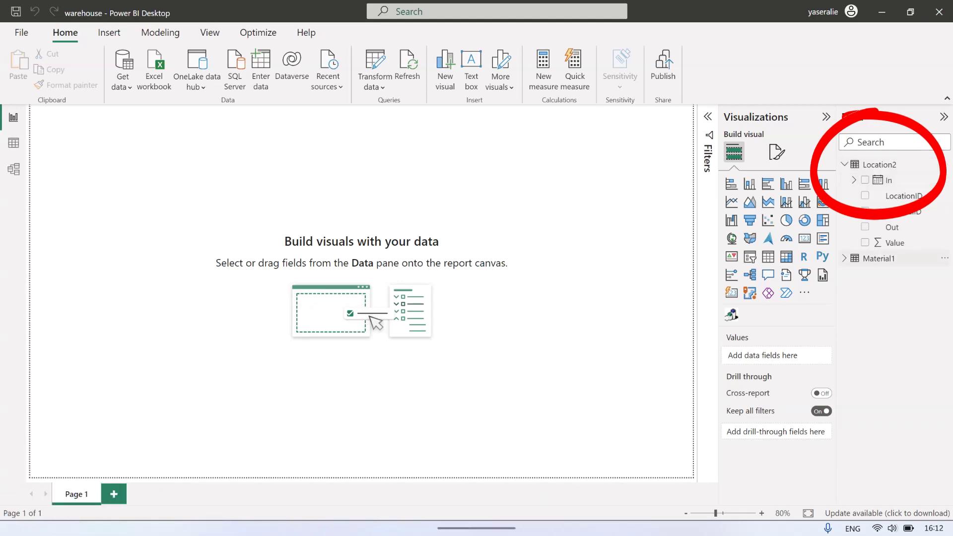
click(844, 259)
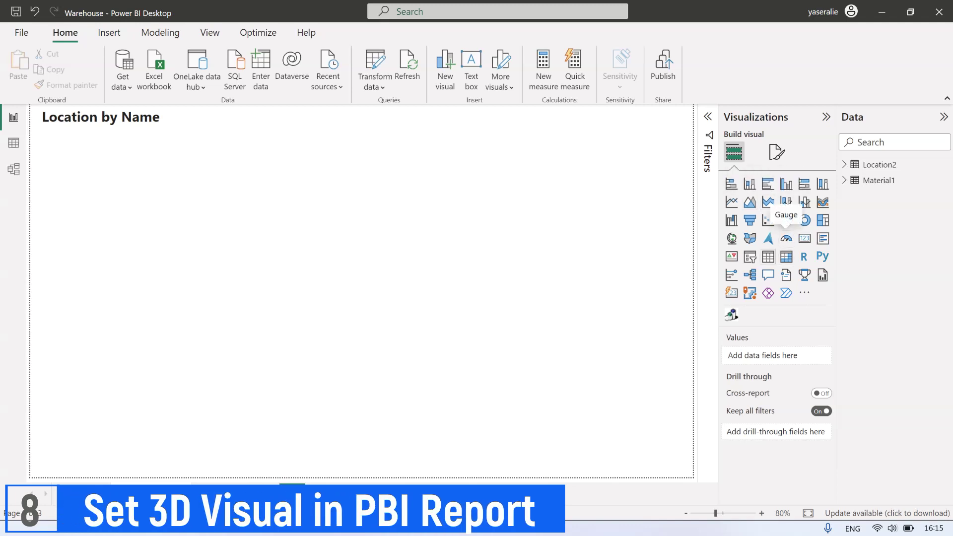
Step: Add a slicer on the Name field of Material1 and place it directly under the Location by Name title
click(750, 257)
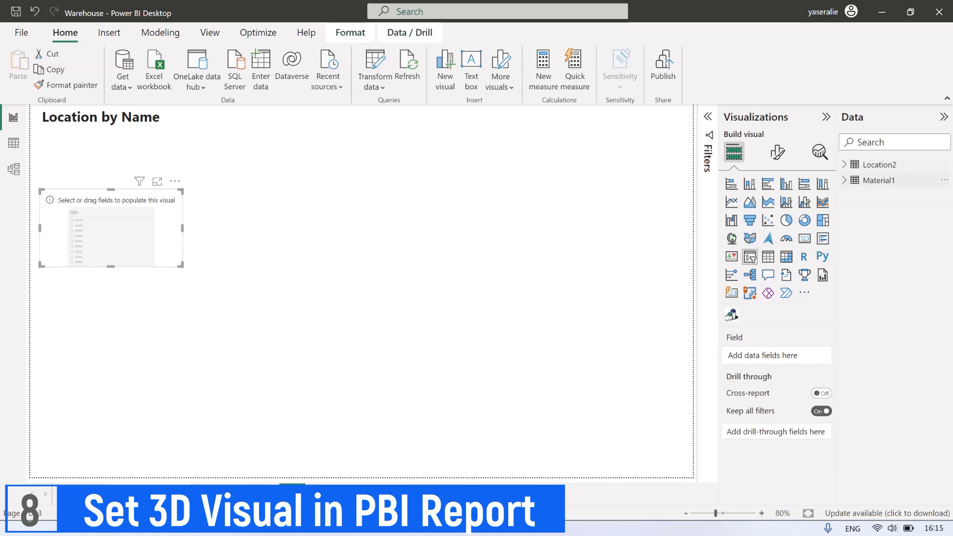
click(845, 180)
click(865, 211)
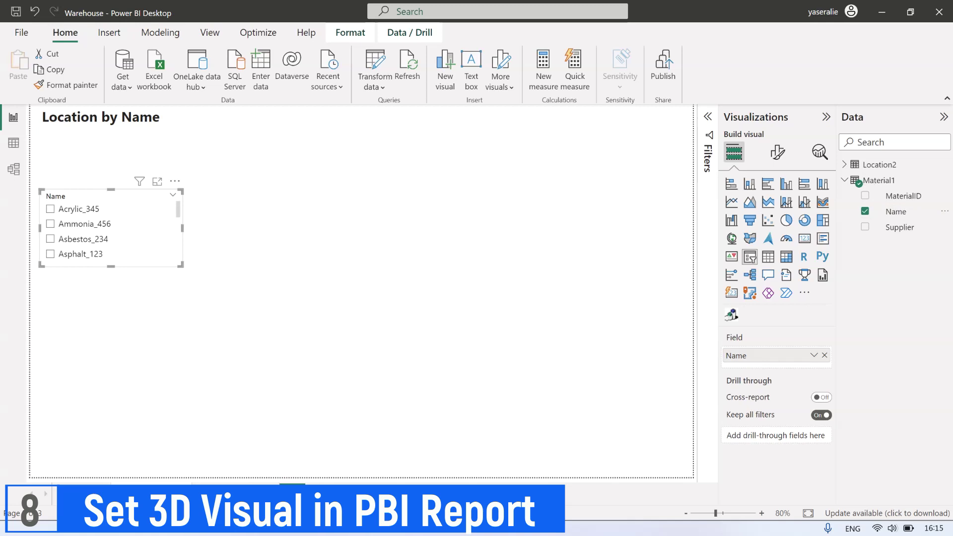
drag(112, 196, 112, 136)
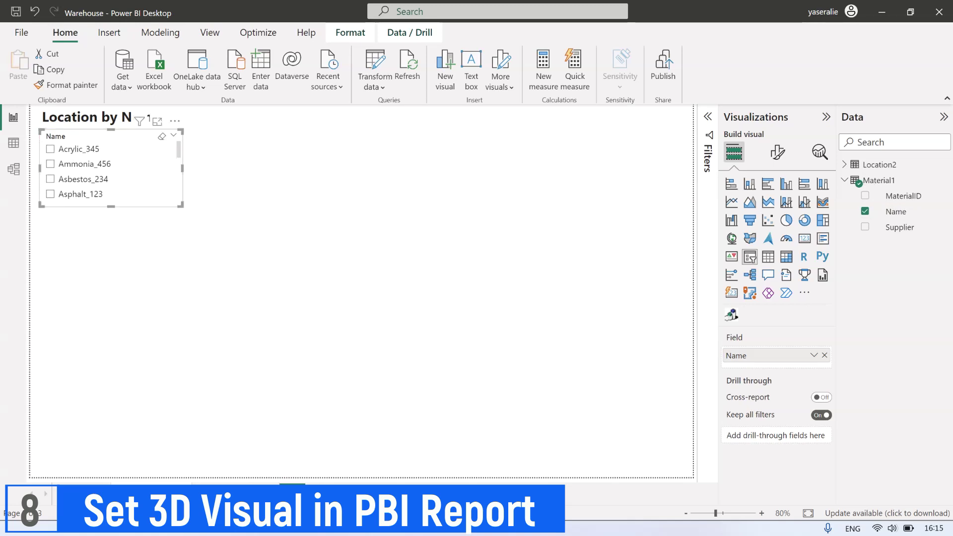
Step: Change the Name slicer's style to Dropdown and shrink its height to fit the single selection line
click(778, 152)
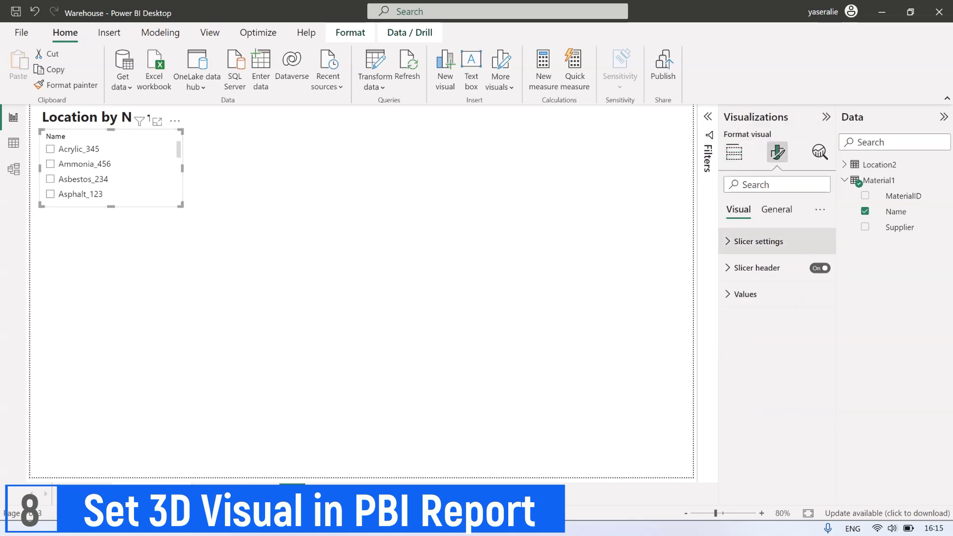
click(754, 241)
click(777, 306)
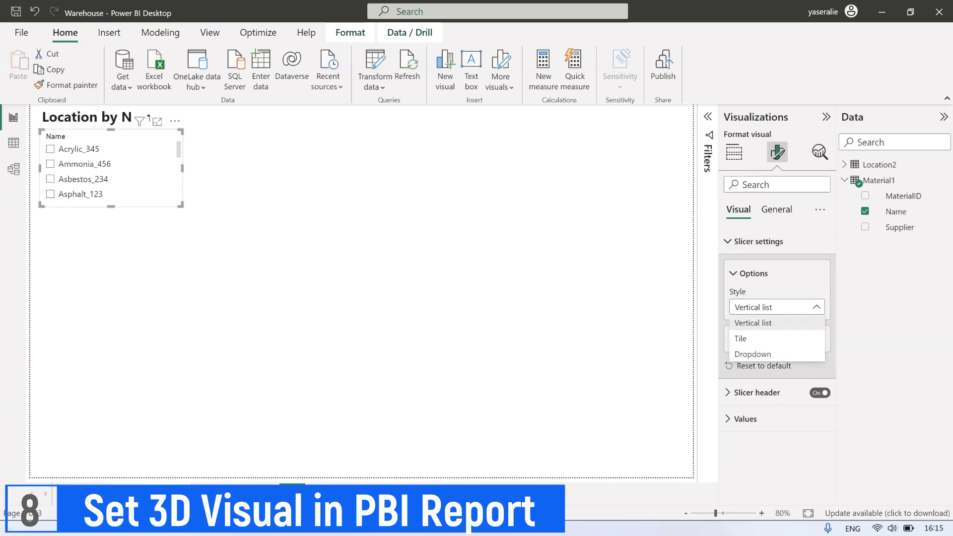
click(752, 354)
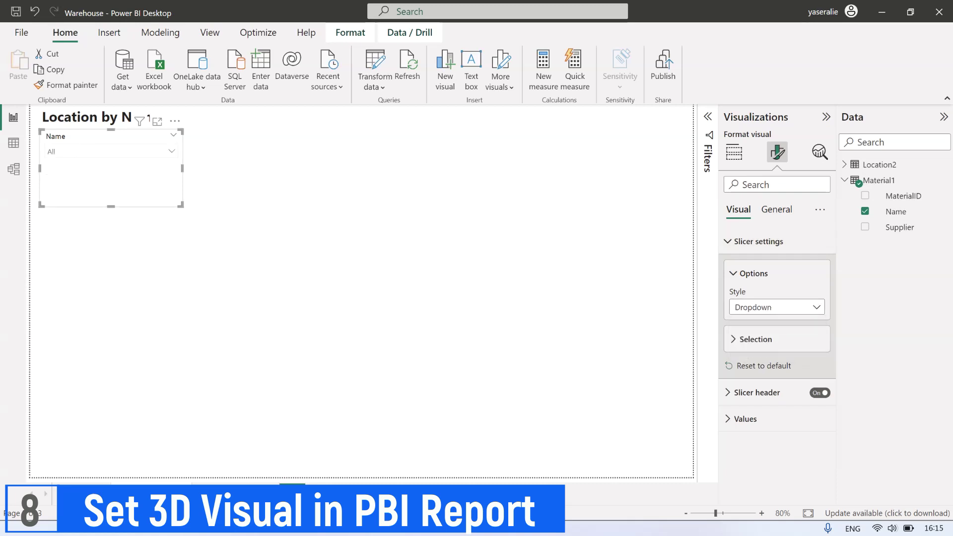
drag(110, 206, 111, 162)
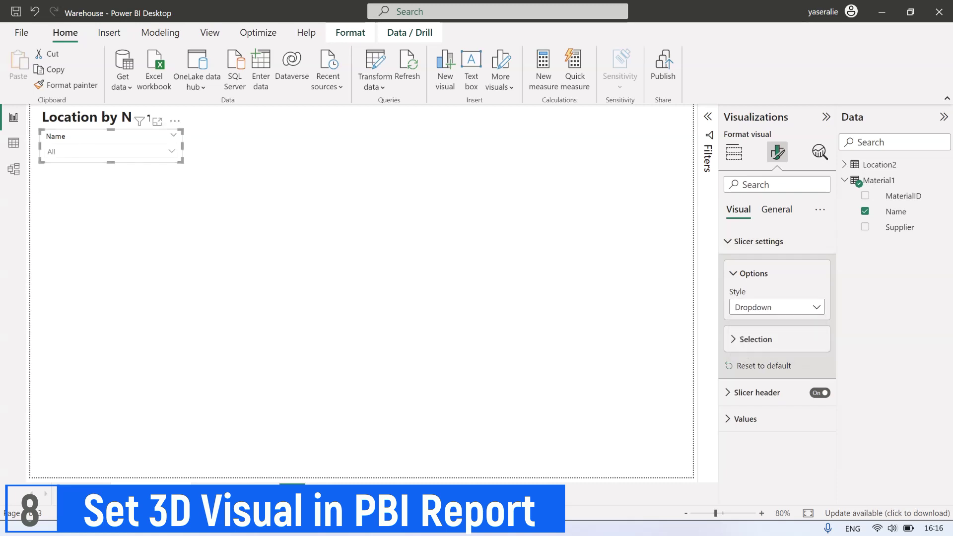
key(Escape)
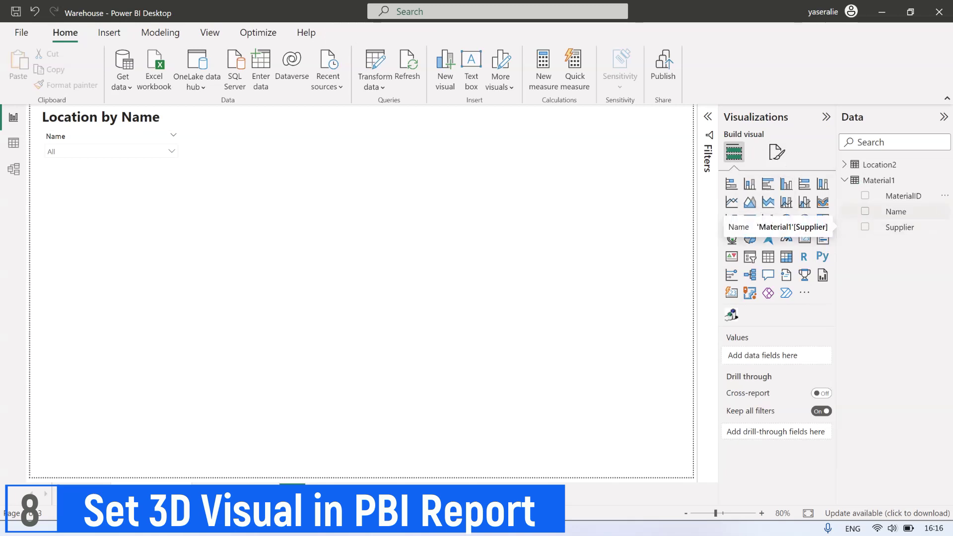
Step: Build a table with LocationID from Location2, Name from Material1, and the In date's Year, Month and Day without Quarter
click(844, 164)
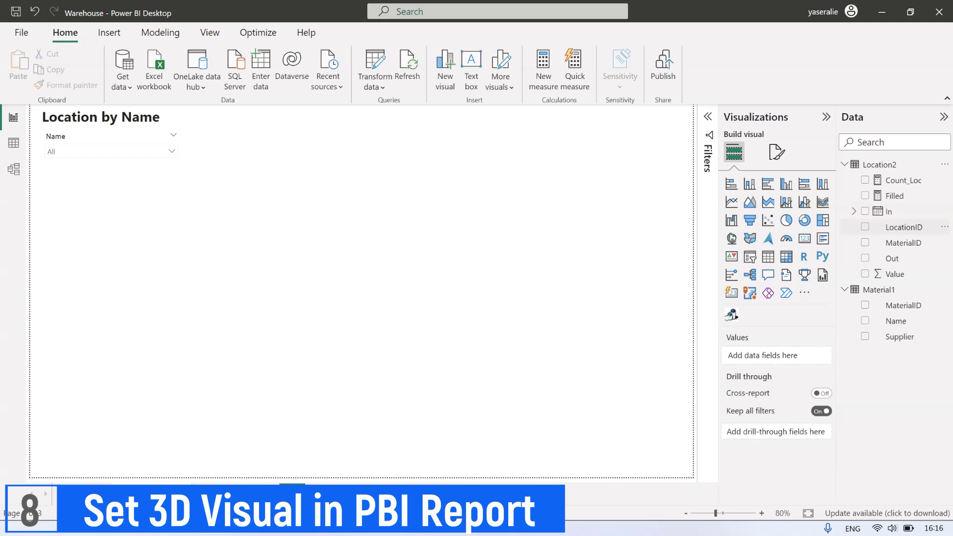
click(865, 226)
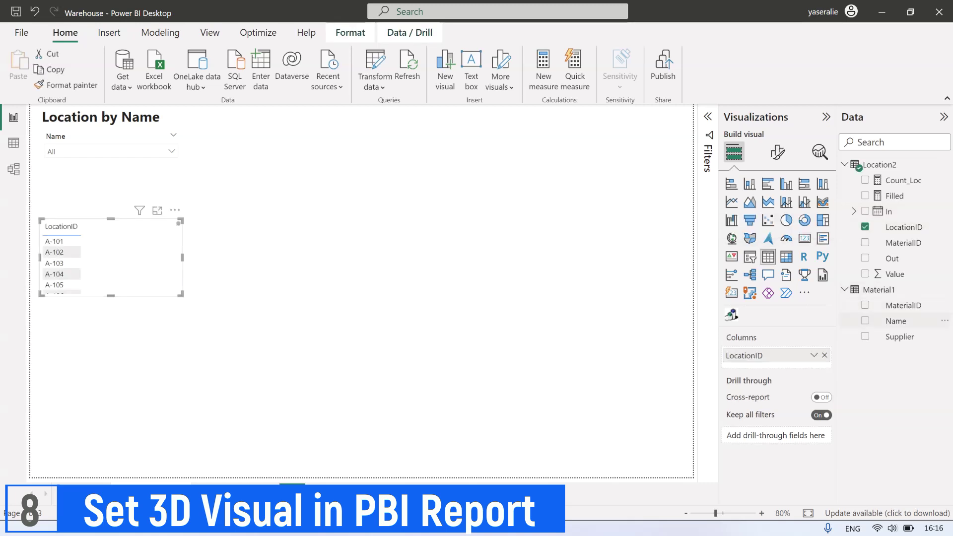
drag(896, 320, 765, 361)
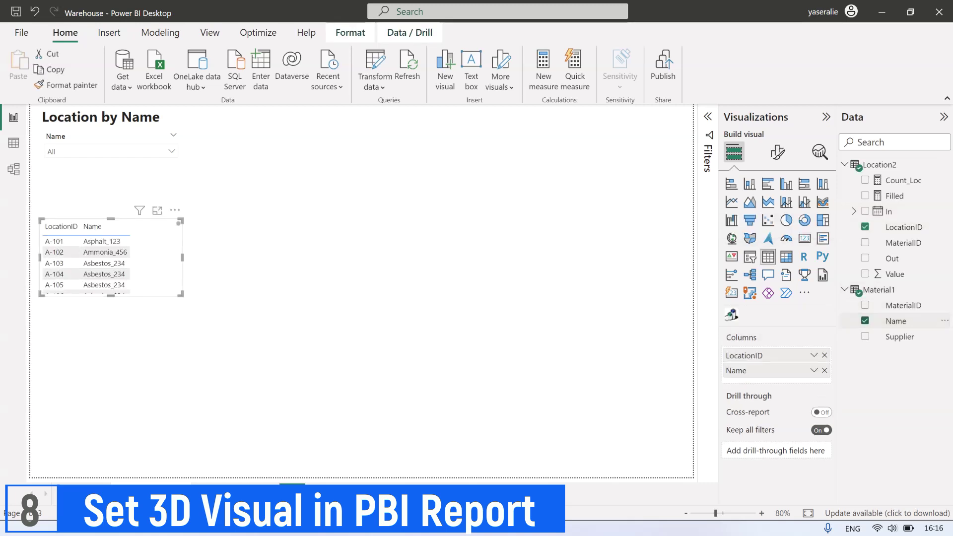
click(865, 211)
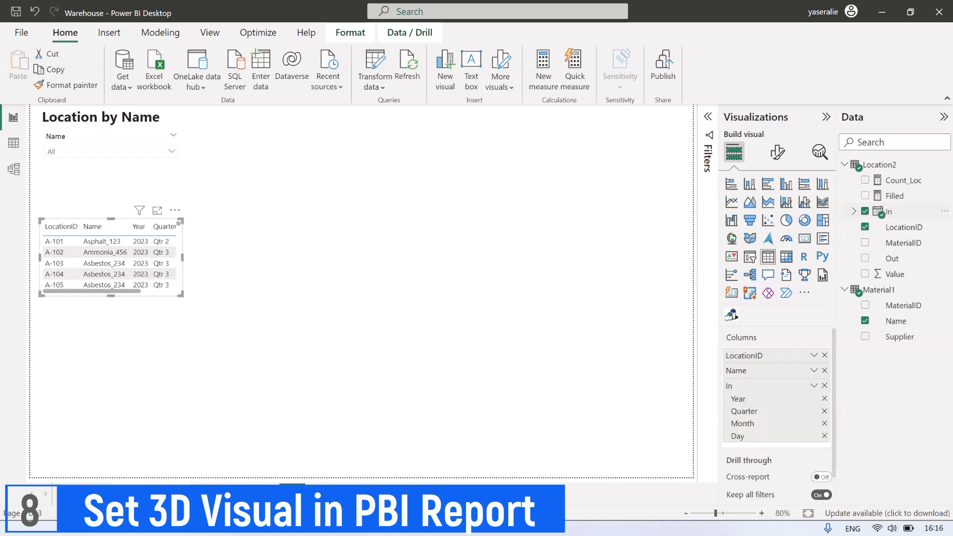
click(854, 211)
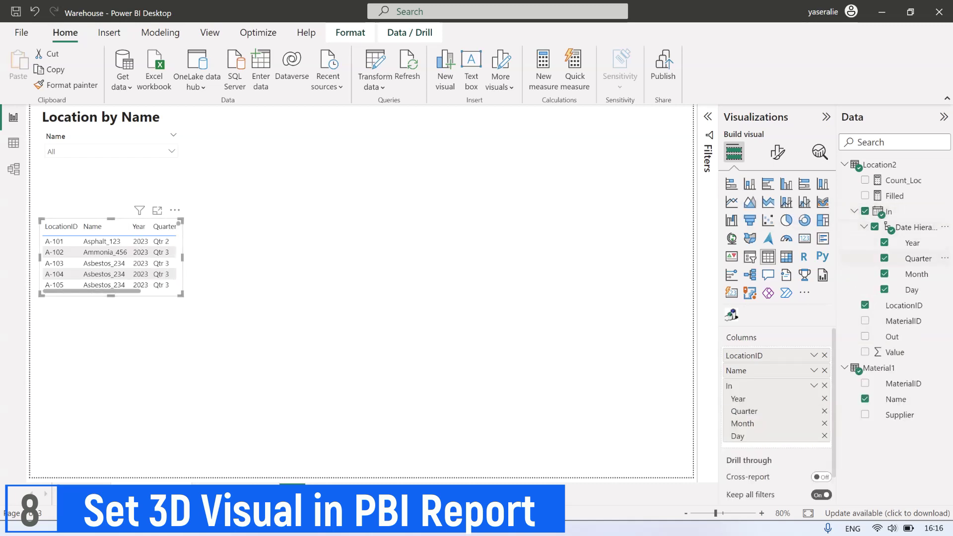
click(885, 258)
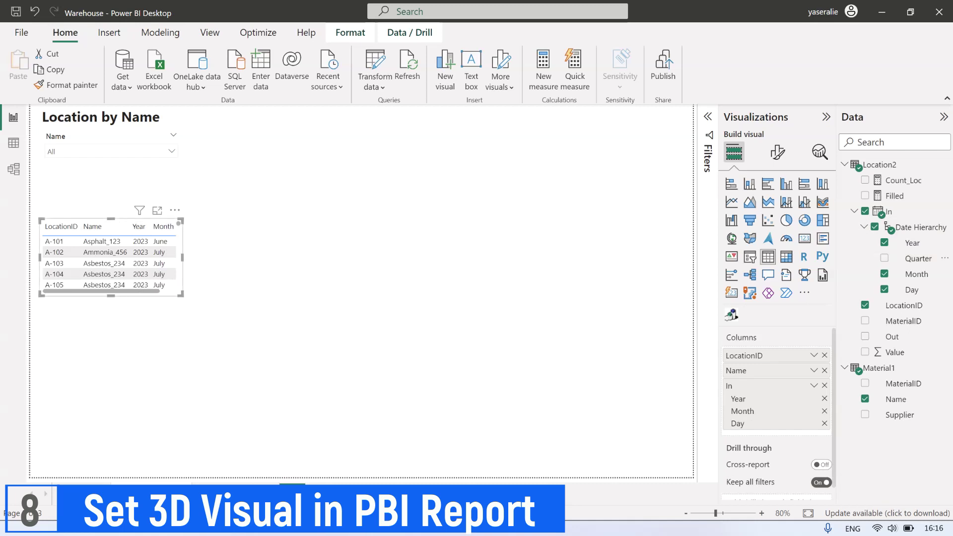
Step: Move the location table directly below the Name slicer and stretch it down to near the page's lower edge
drag(166, 207, 174, 152)
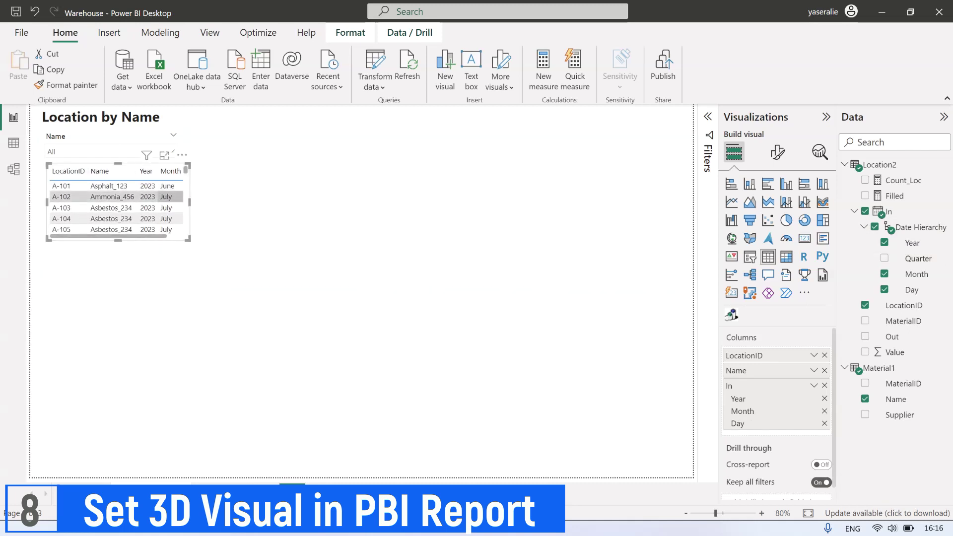
drag(117, 239, 118, 464)
click(347, 318)
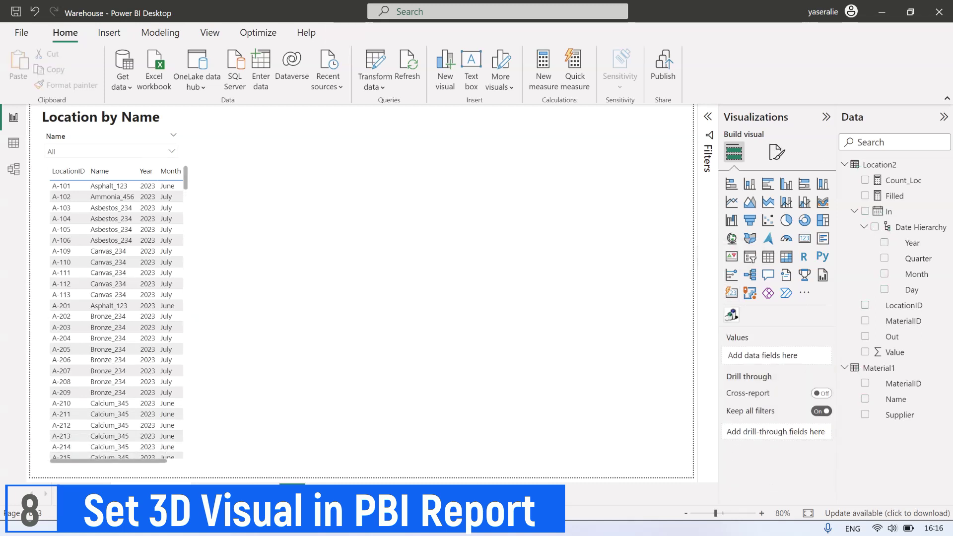
Step: Set up a 3DBI visual beside the table with its license accepted, Location2's LocationID as Object Identifiers and Material1's Name as Color By
click(731, 314)
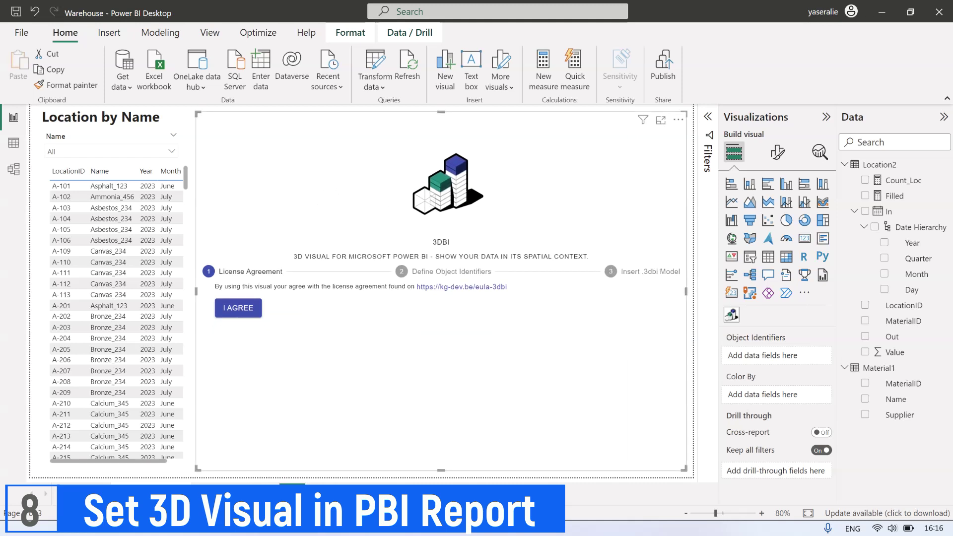
click(238, 308)
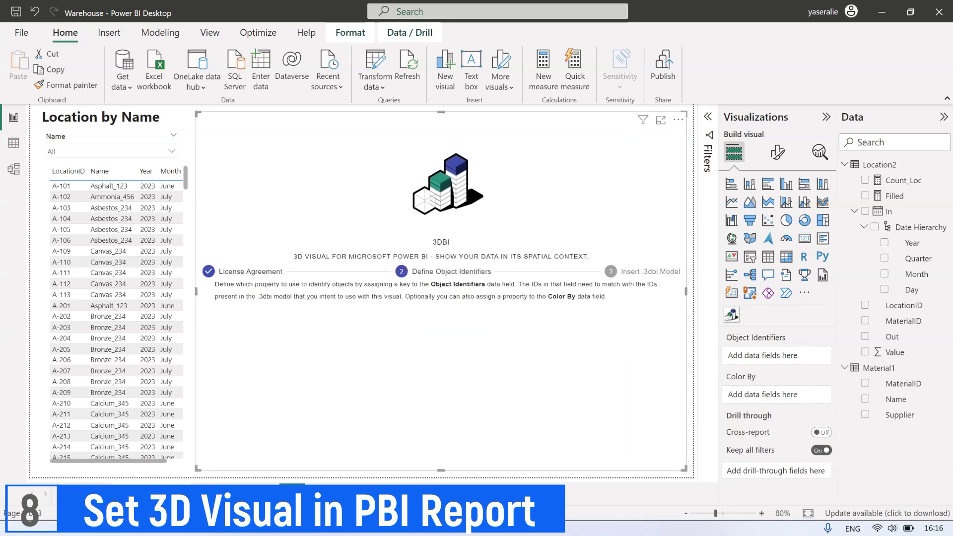
click(854, 212)
drag(904, 228, 789, 356)
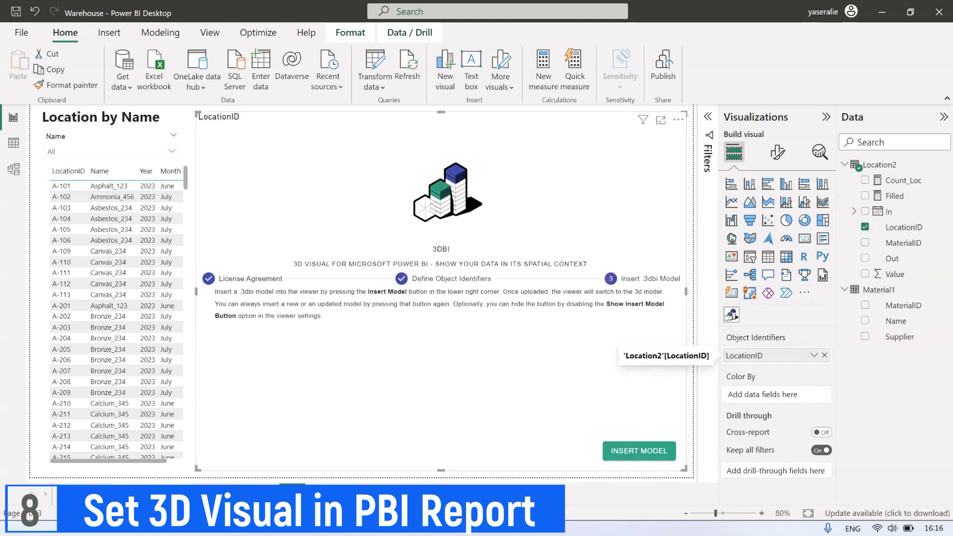
drag(896, 321, 774, 395)
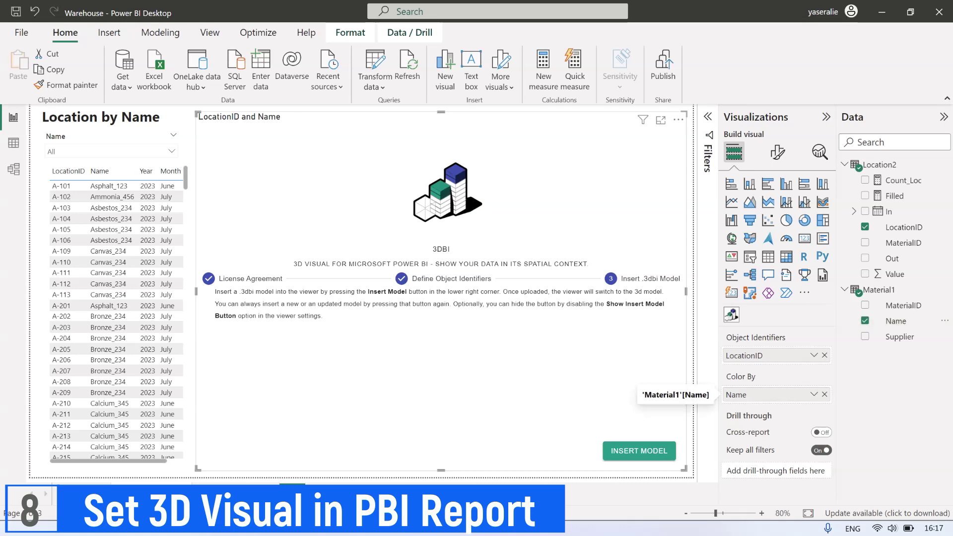
Step: Insert the warehouse.3dbi model into the 3DBI visual
click(639, 451)
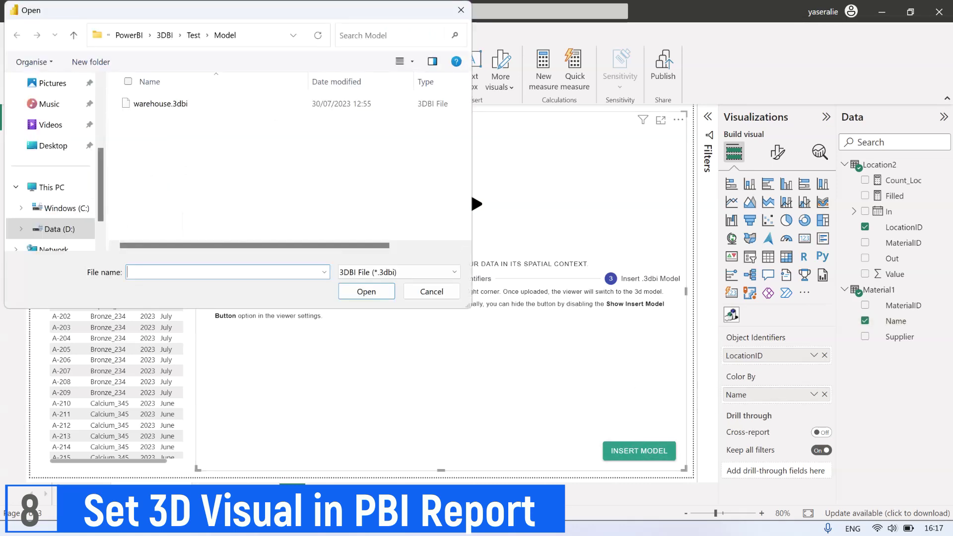
click(161, 104)
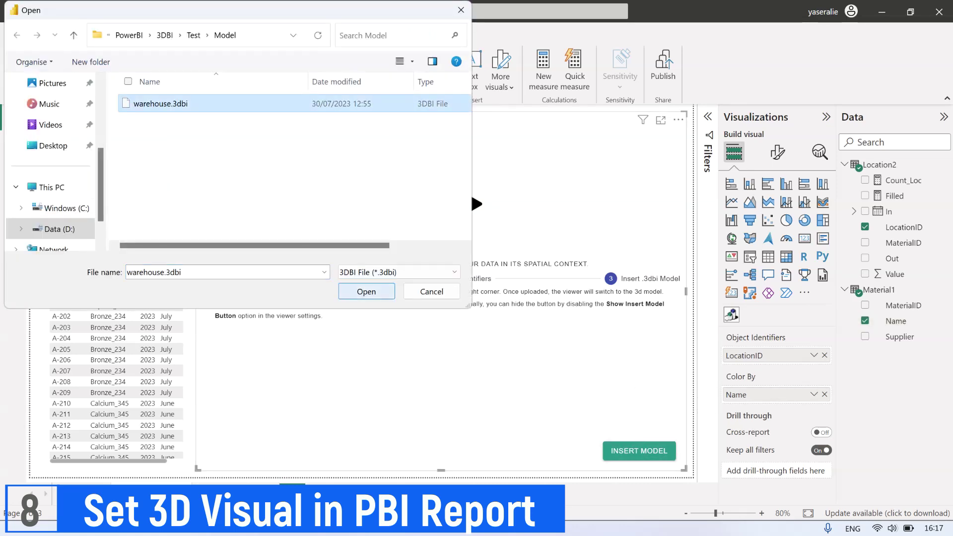
click(367, 292)
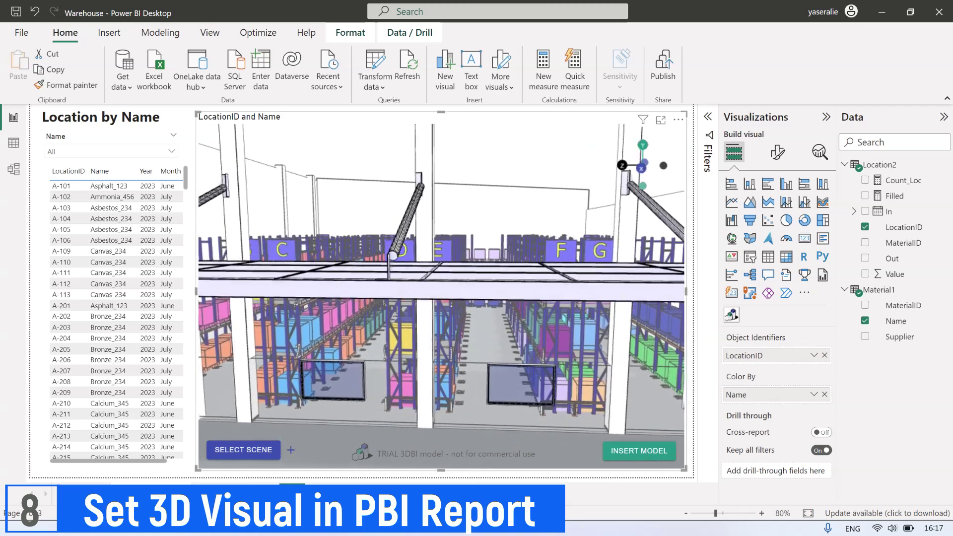
Step: Filter the location page to Bauxite_234 with the Name slicer and save the report changes for publishing
click(171, 152)
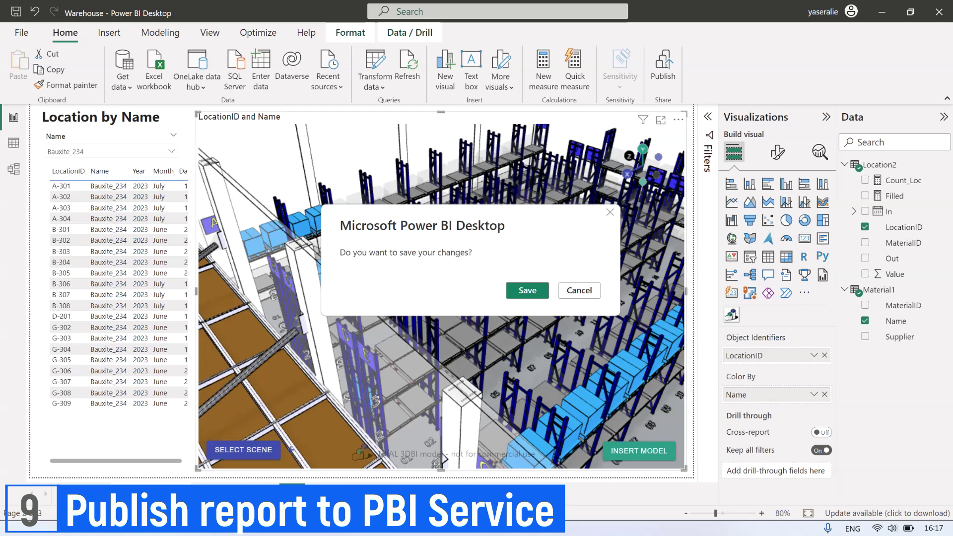
key(Return)
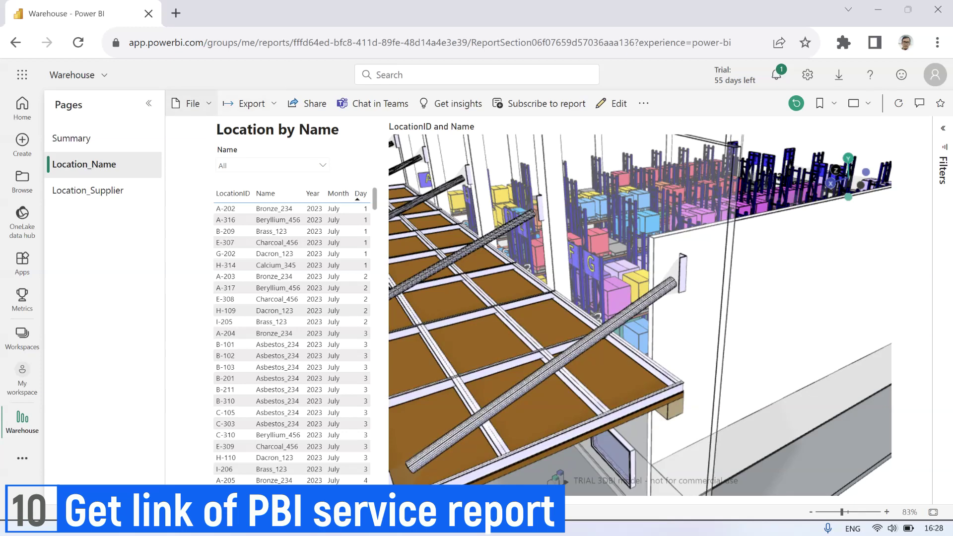
Step: In the Power BI service in the browser, get the Warehouse report's embed link for a website or portal
click(191, 103)
mouse_move(214, 224)
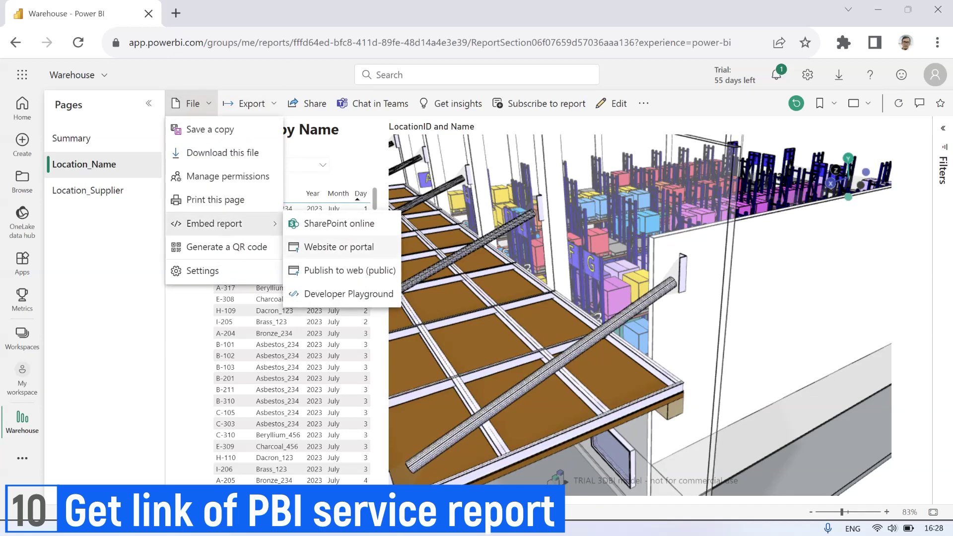
click(339, 247)
click(377, 262)
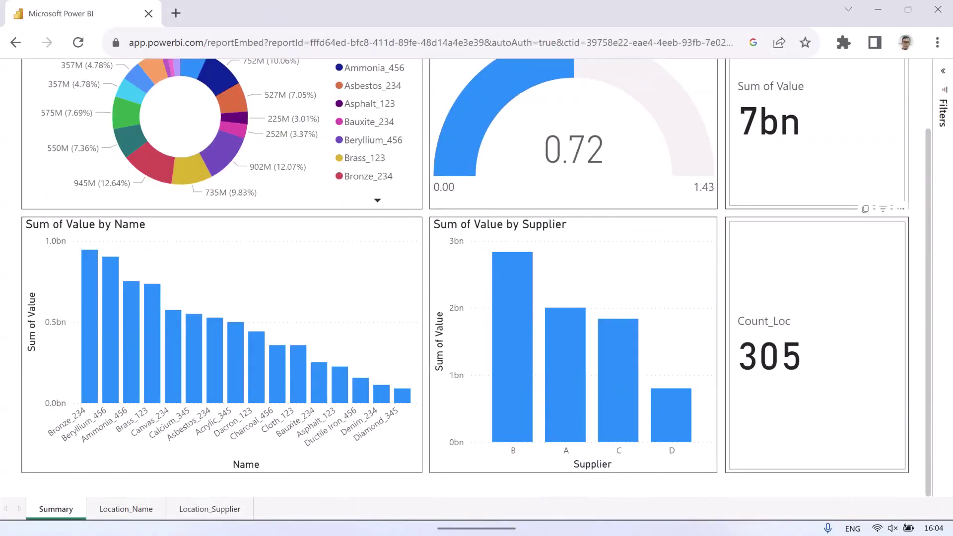
Step: Review the embedded report's Summary page from its top and switch to the Location_Name page
scroll(477, 278, up, 2)
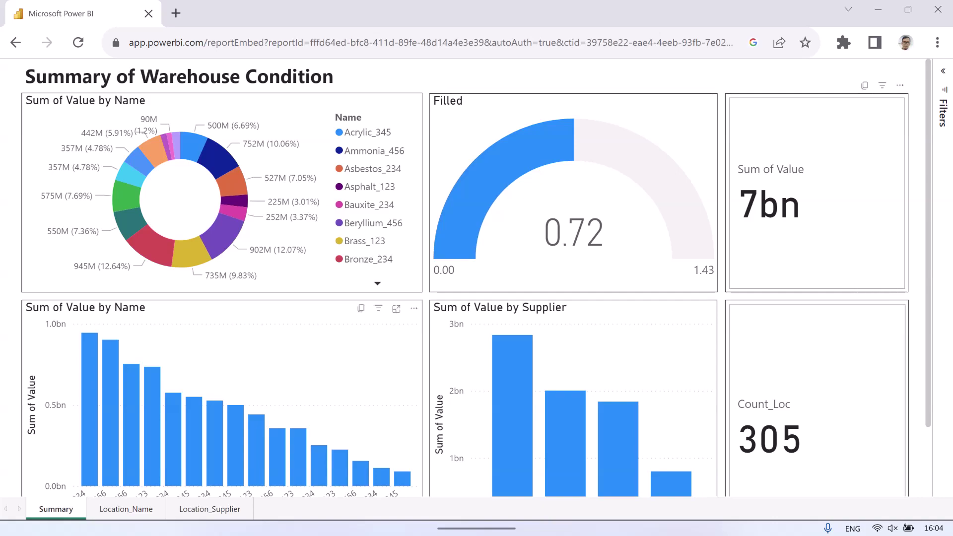
click(126, 509)
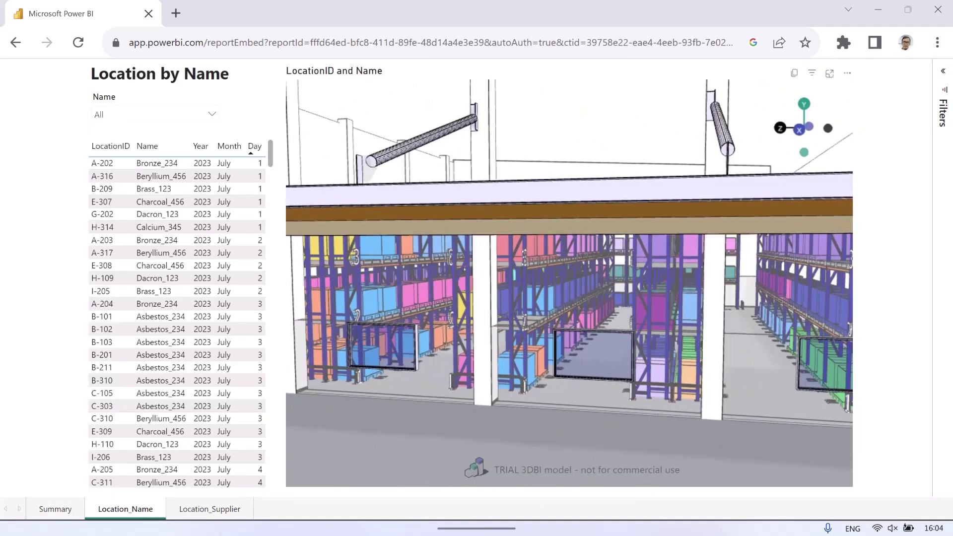